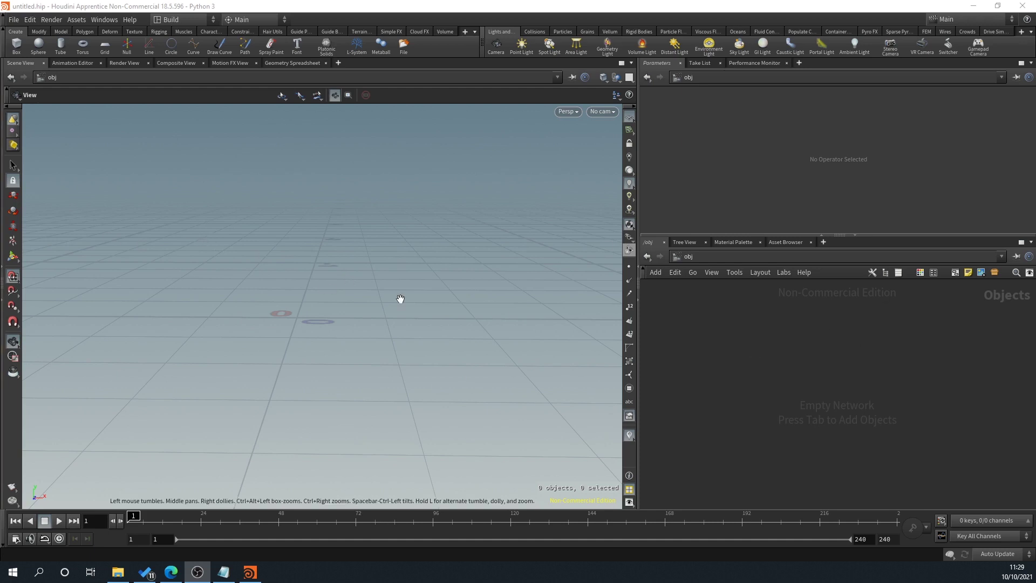
Step: Add a Geometry object to the scene and name it Neon
drag(400, 299, 381, 294)
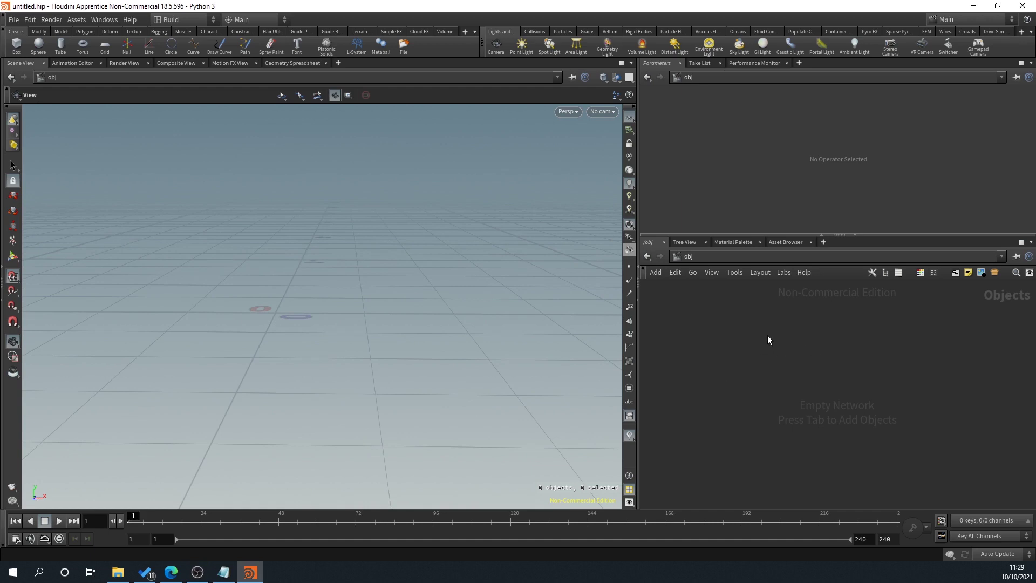
key(Tab)
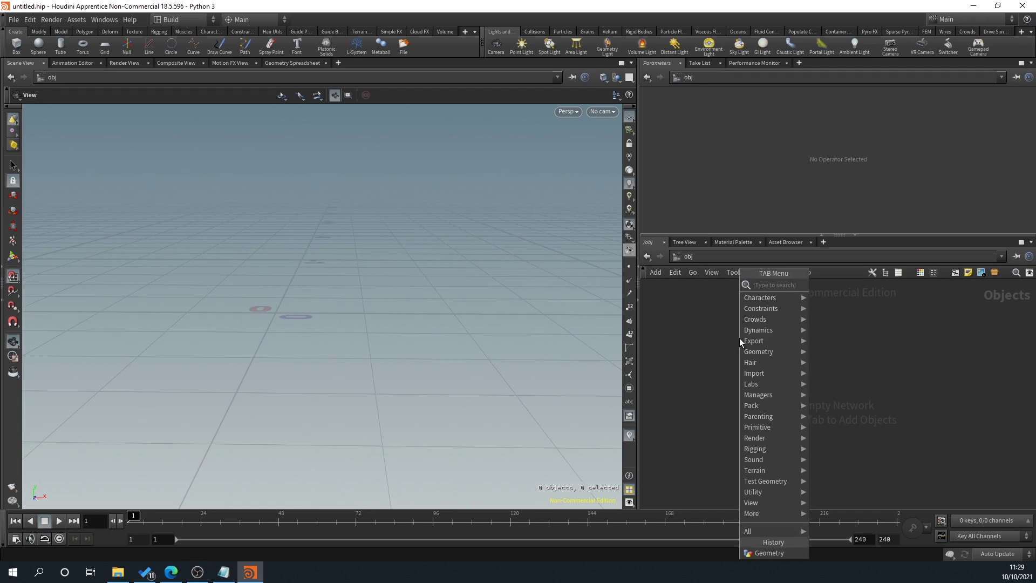
text(geo)
key(Return)
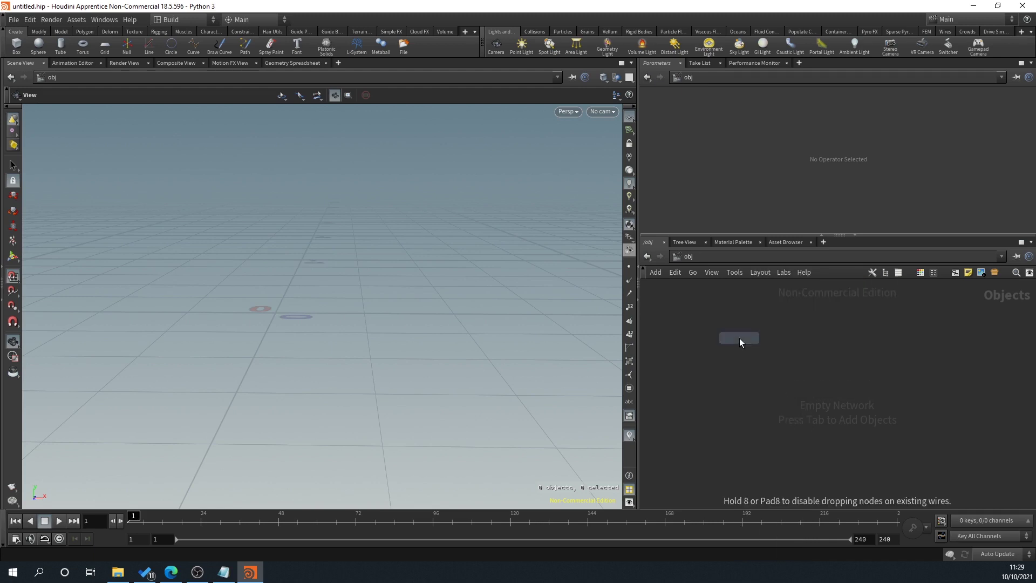
click(743, 339)
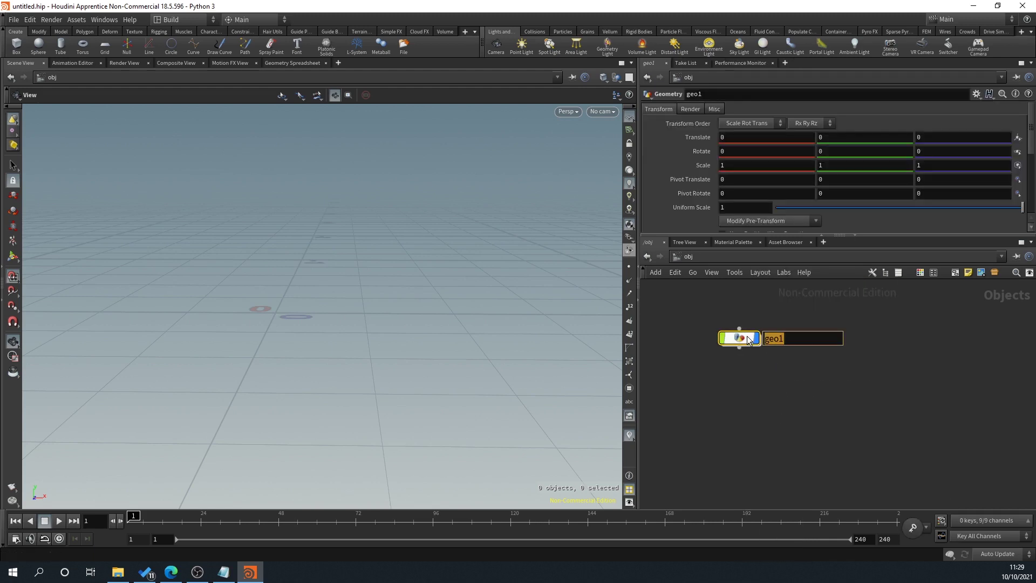
text(N)
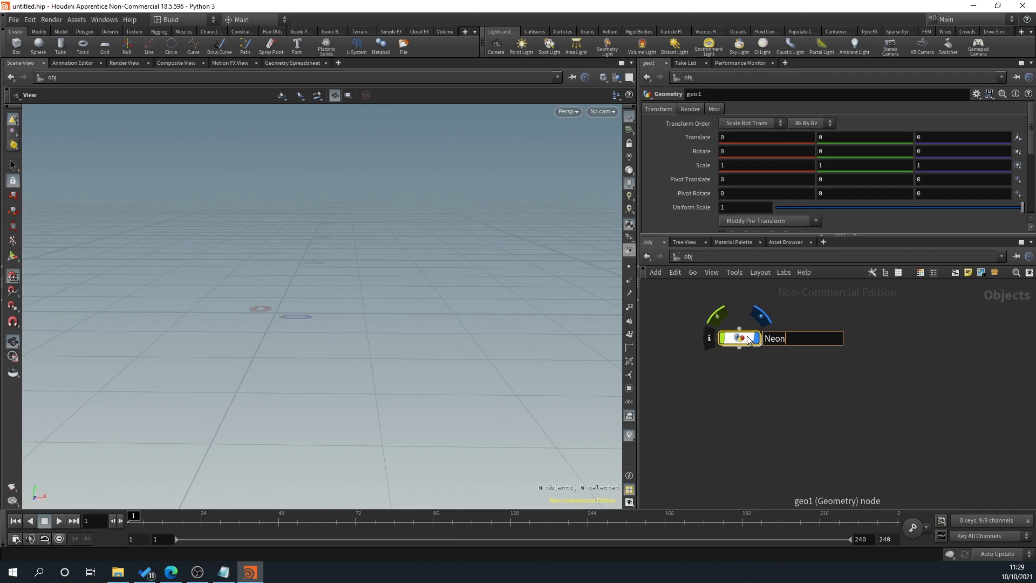
text(eon)
key(Return)
Step: Inside Neon, add a trace1 node and browse for its input image
double_click(748, 338)
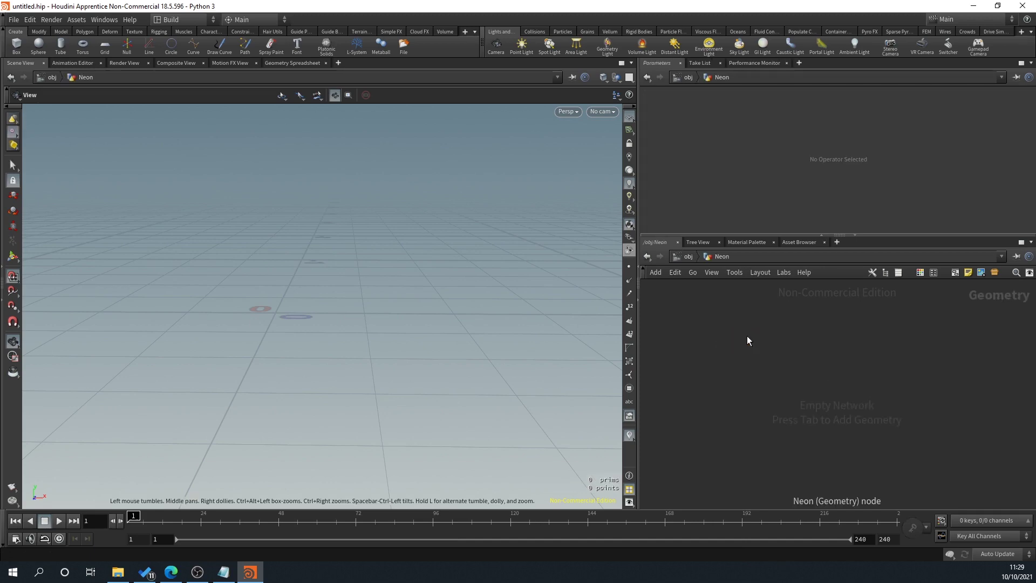
key(Tab)
text(font)
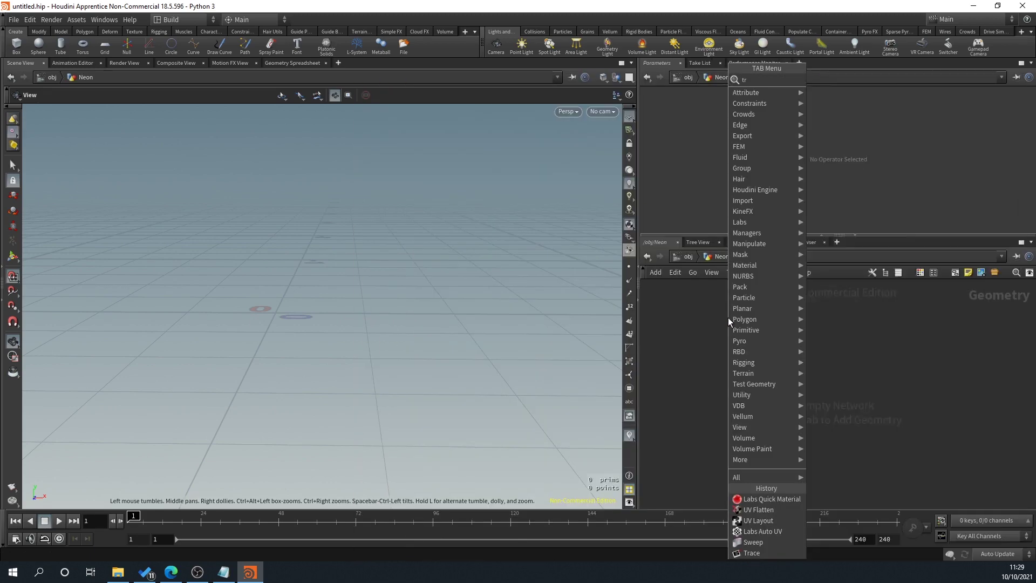
key(Return)
click(728, 318)
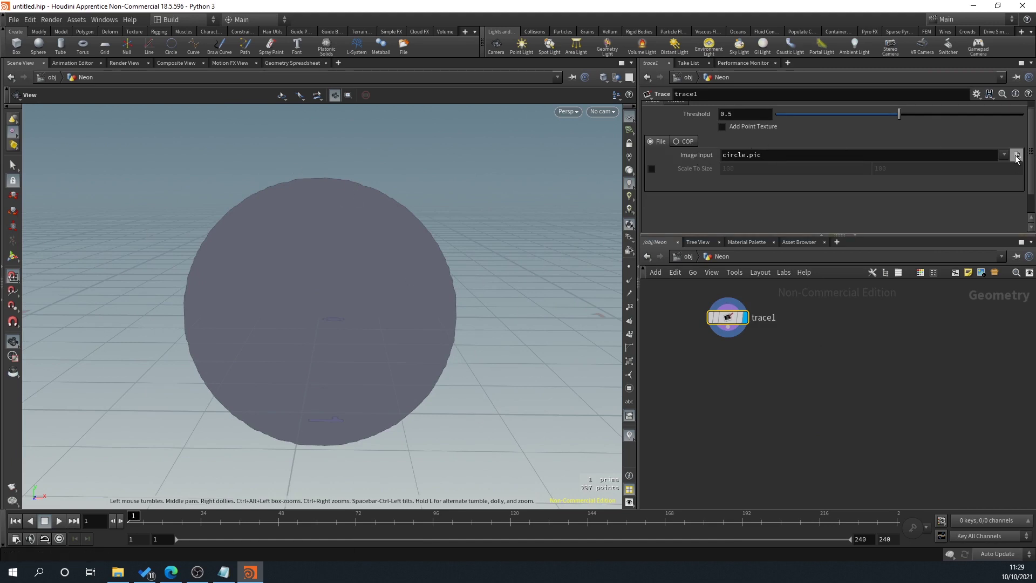
click(1016, 155)
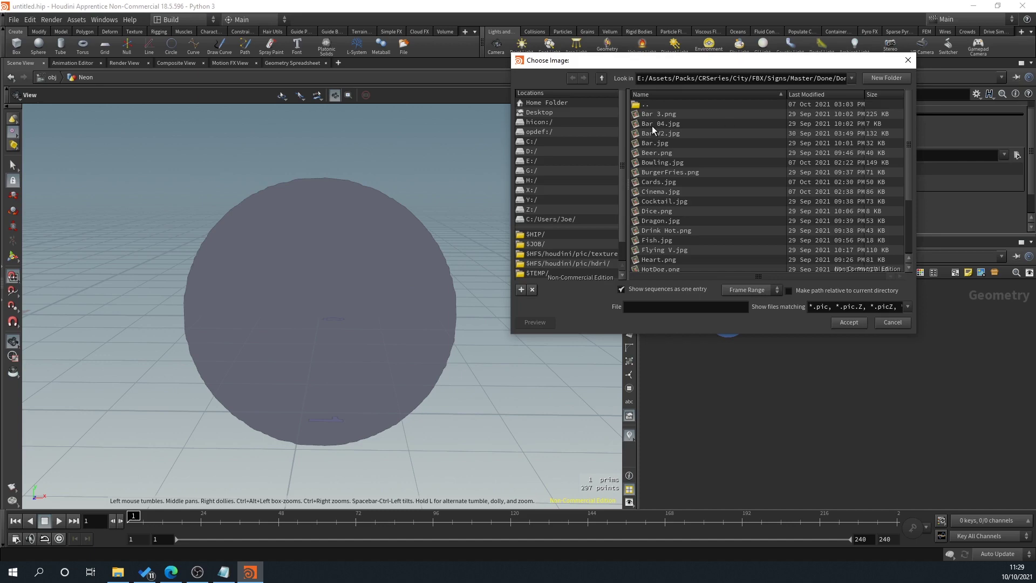
double_click(657, 153)
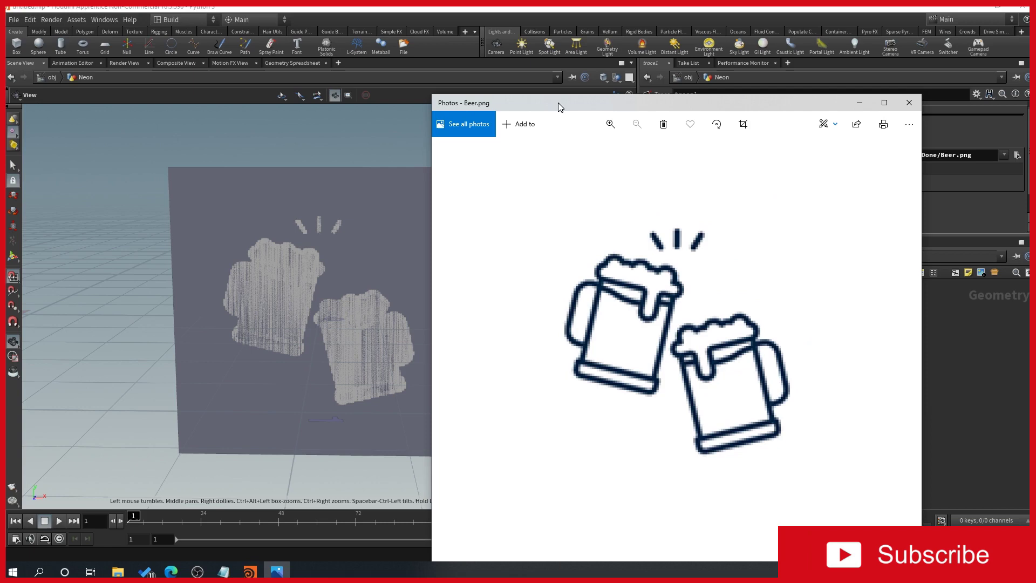
drag(429, 96, 554, 196)
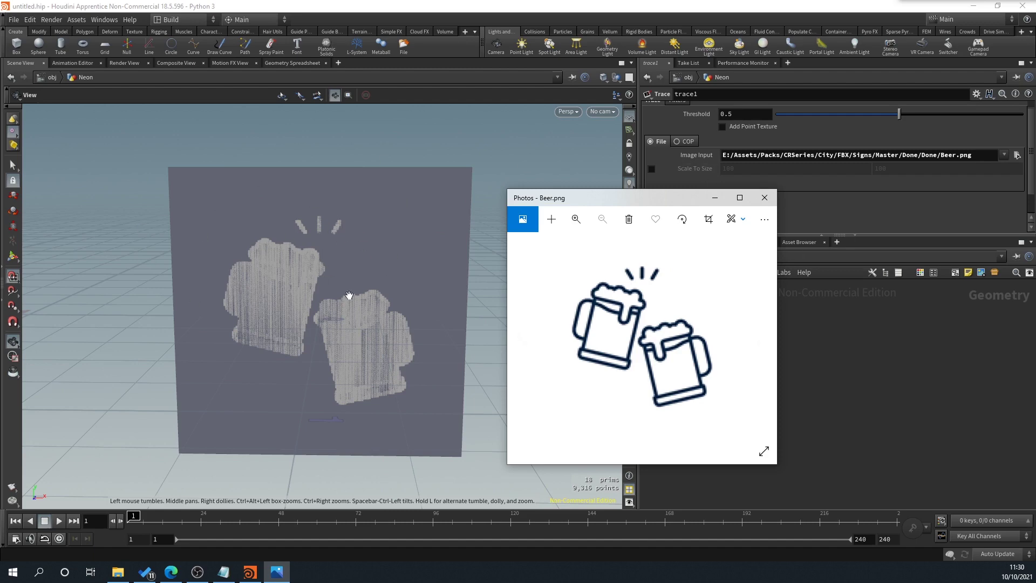
click(771, 204)
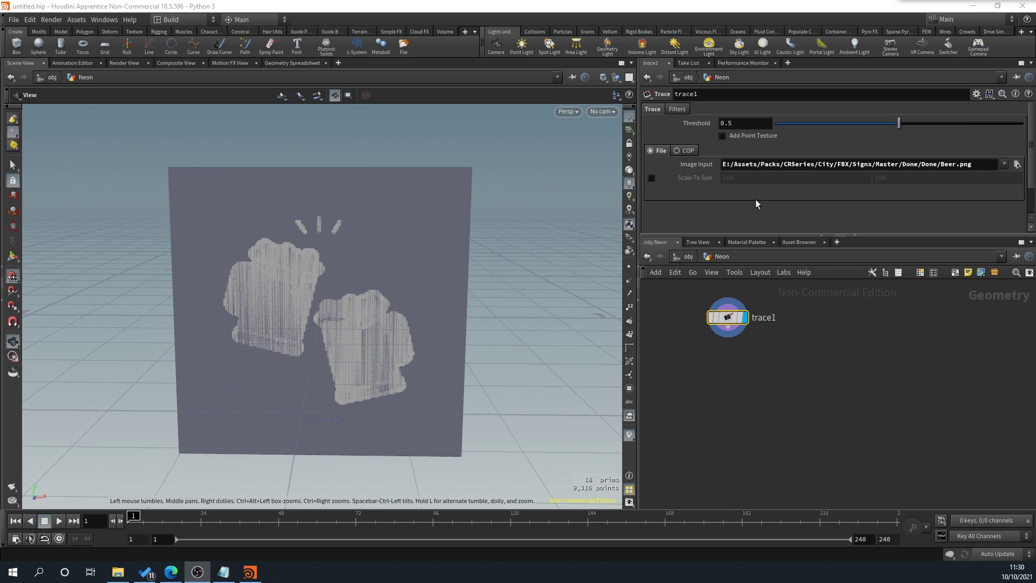
Step: Turn on Remove Borders and Hole Faces in trace1's Filters
click(678, 110)
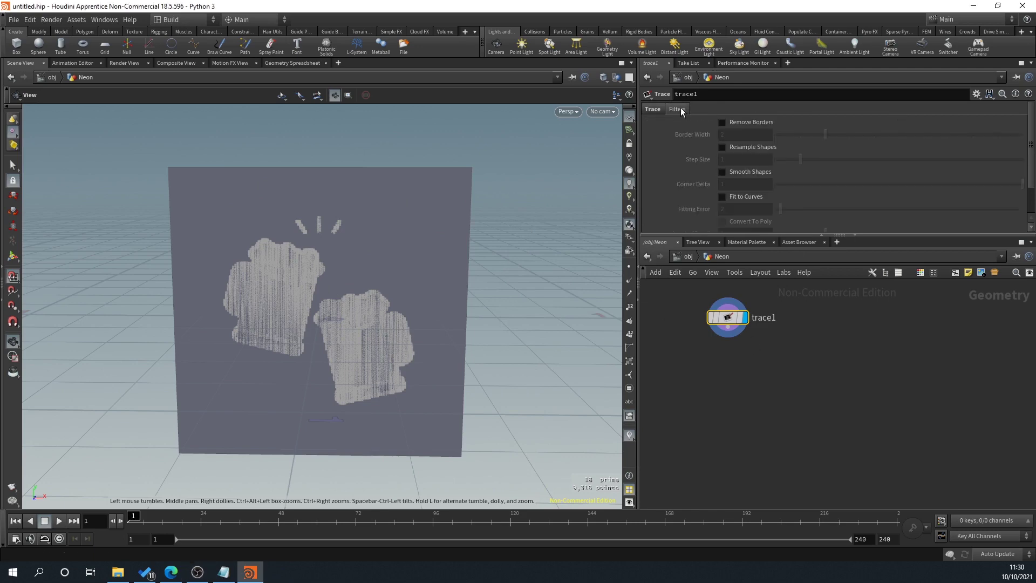
click(723, 123)
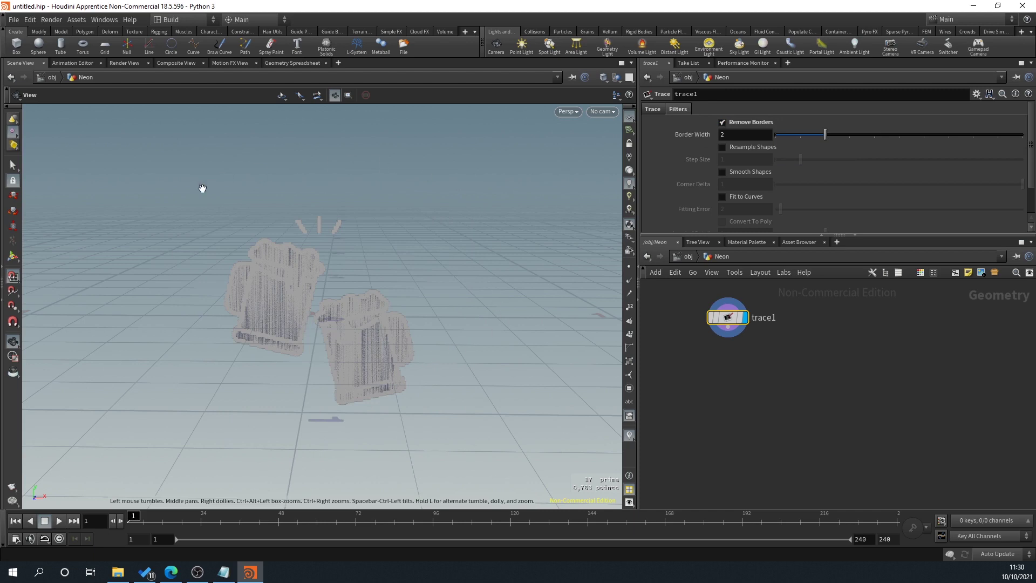
scroll(692, 173, down, 3)
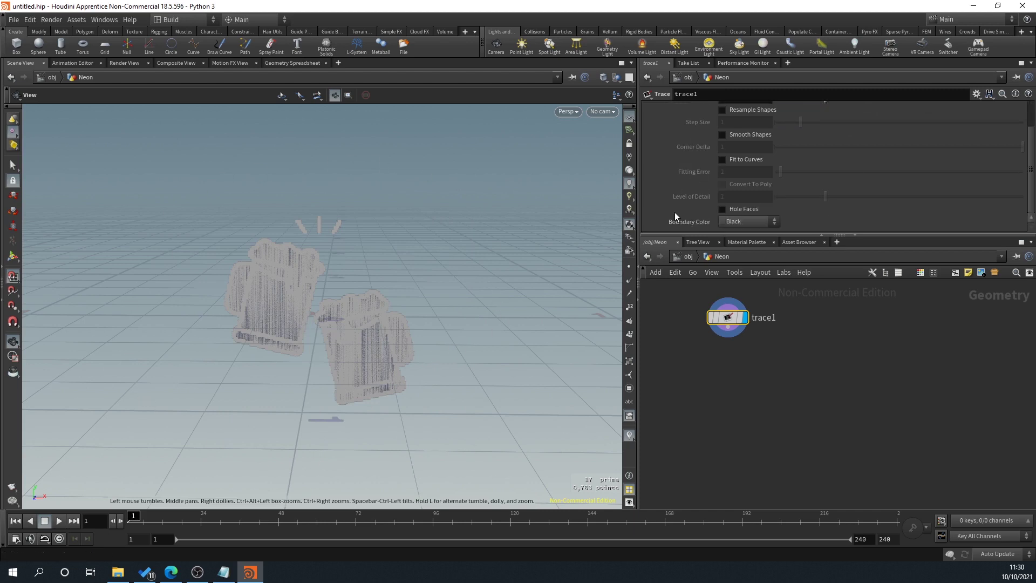
click(722, 209)
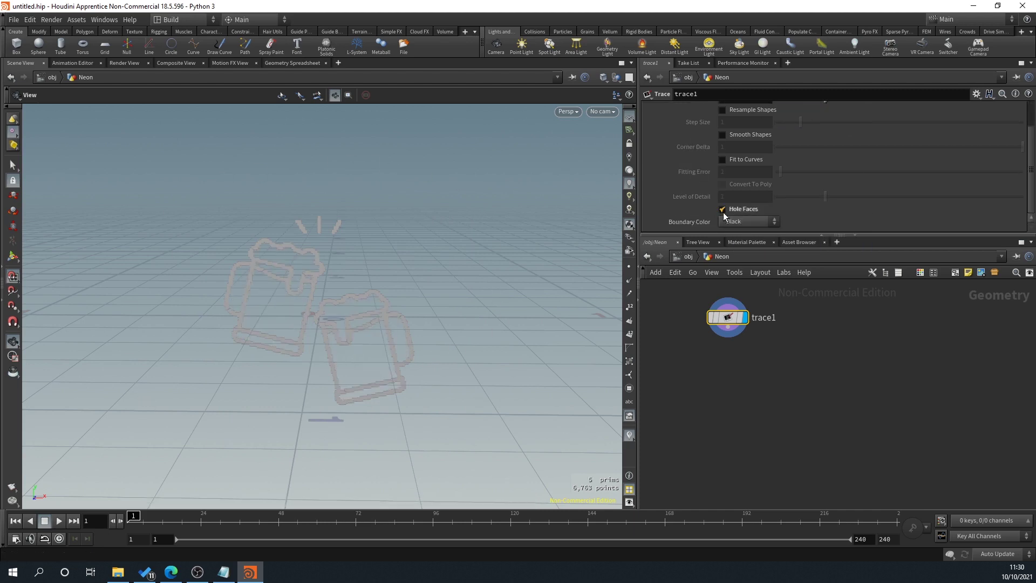
Step: Show the two beer-mug outlines fully rather than ghosted in the viewport
right_drag(327, 352, 365, 333)
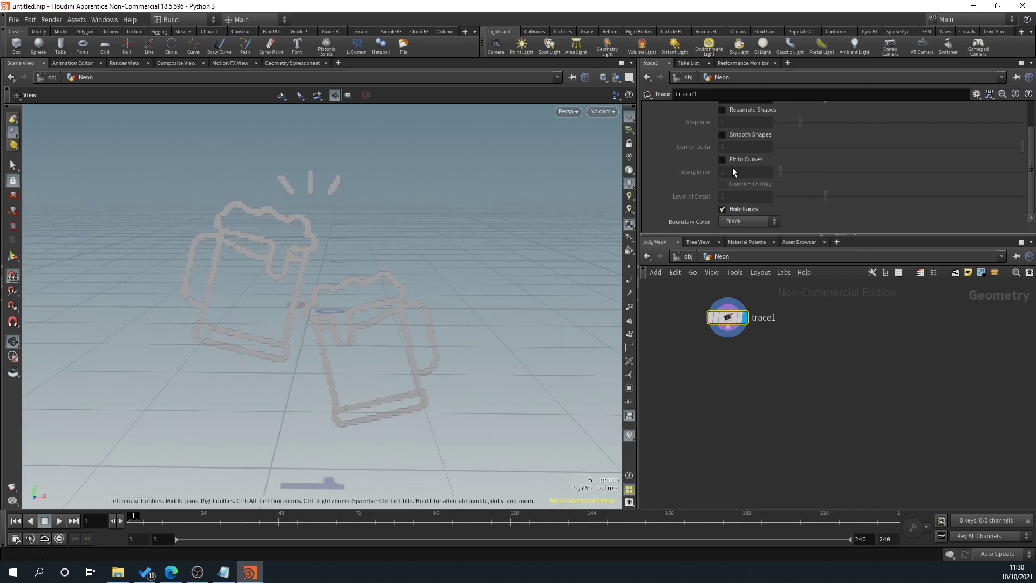
click(628, 268)
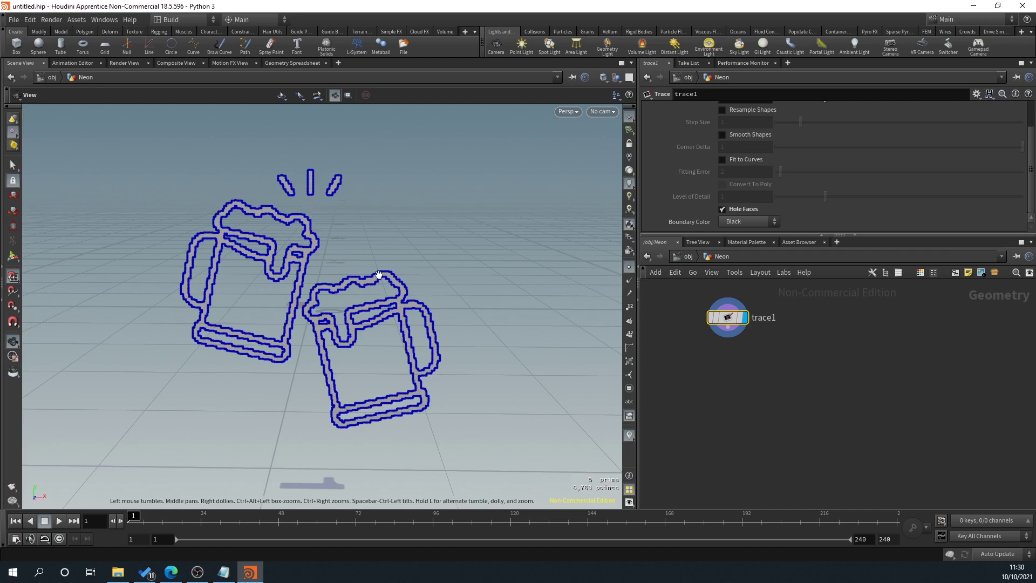
scroll(381, 294, up, 5)
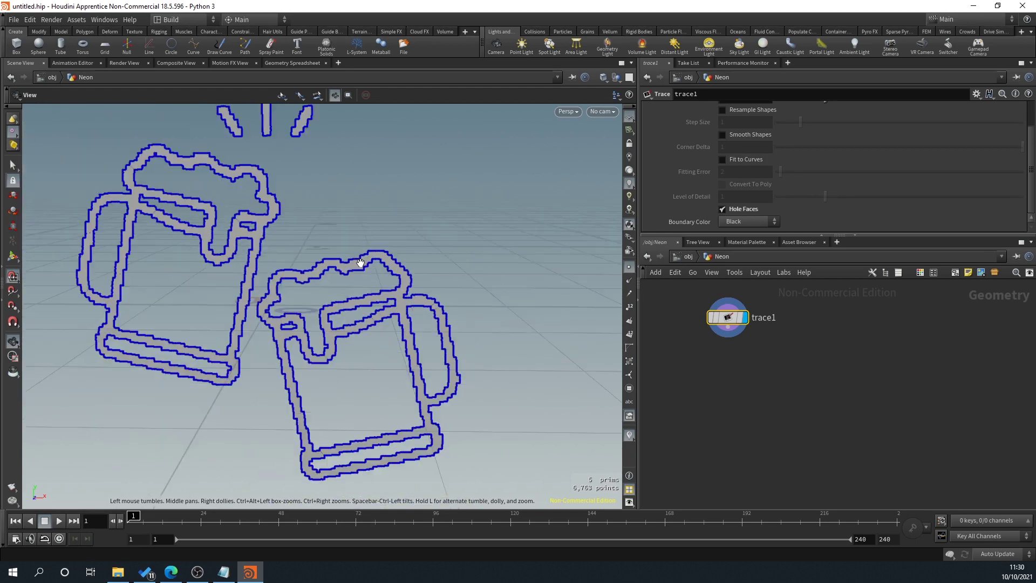
scroll(360, 262, down, 3)
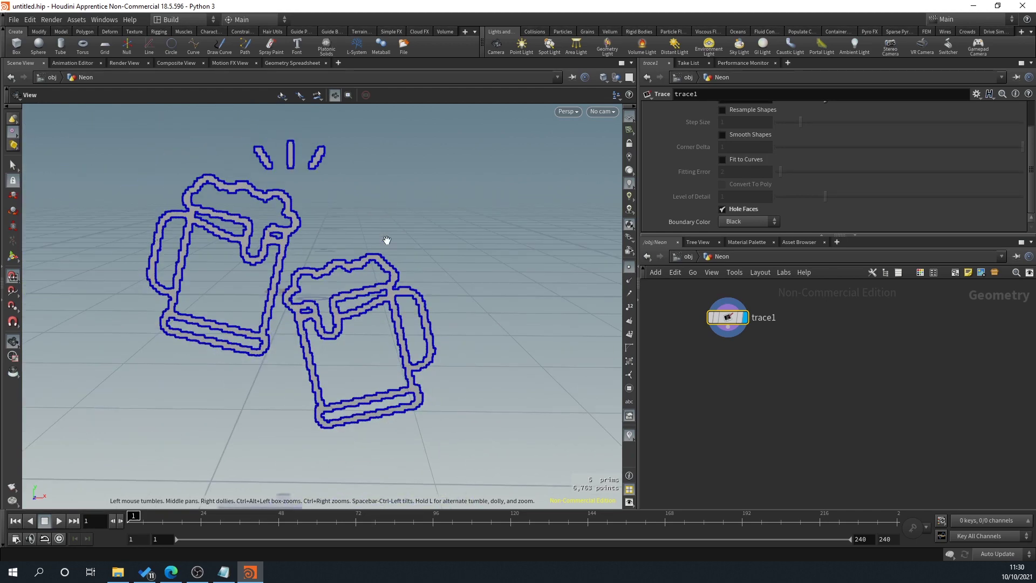
scroll(744, 129, up, 3)
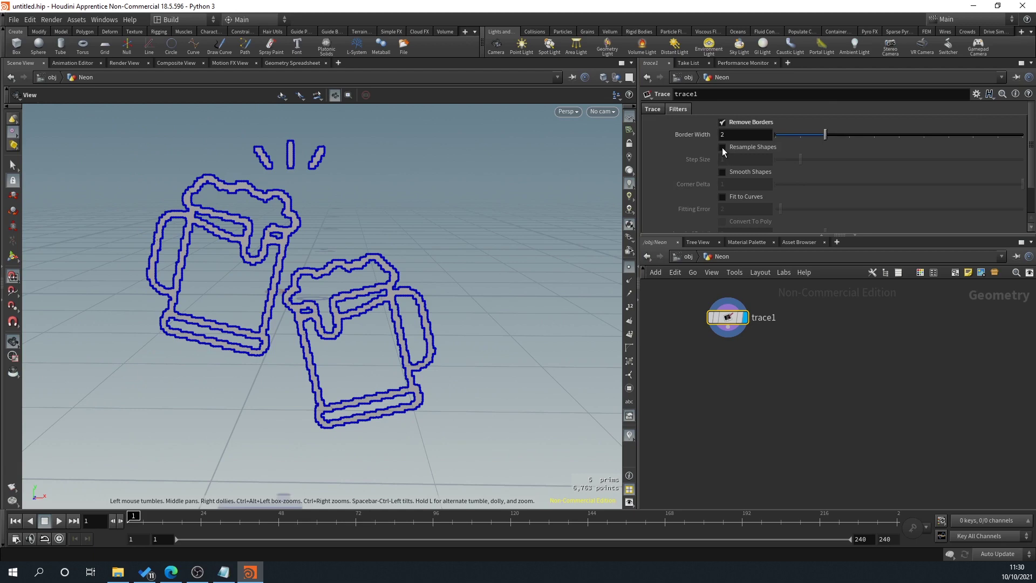
Step: Enable Resample Shapes, try Step Size 20, then settle on Step Size 10
click(722, 148)
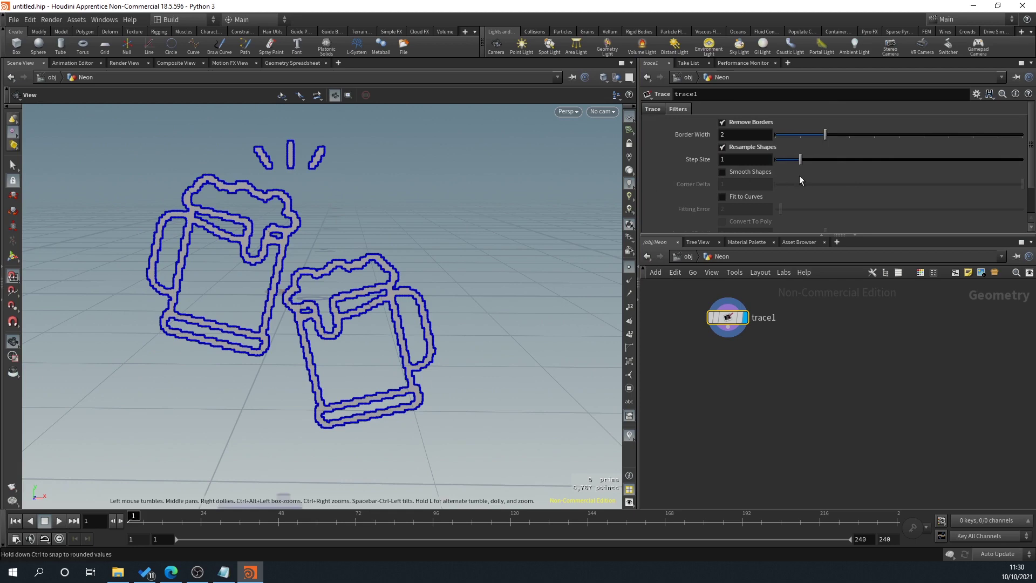
drag(802, 159, 1030, 161)
double_click(726, 160)
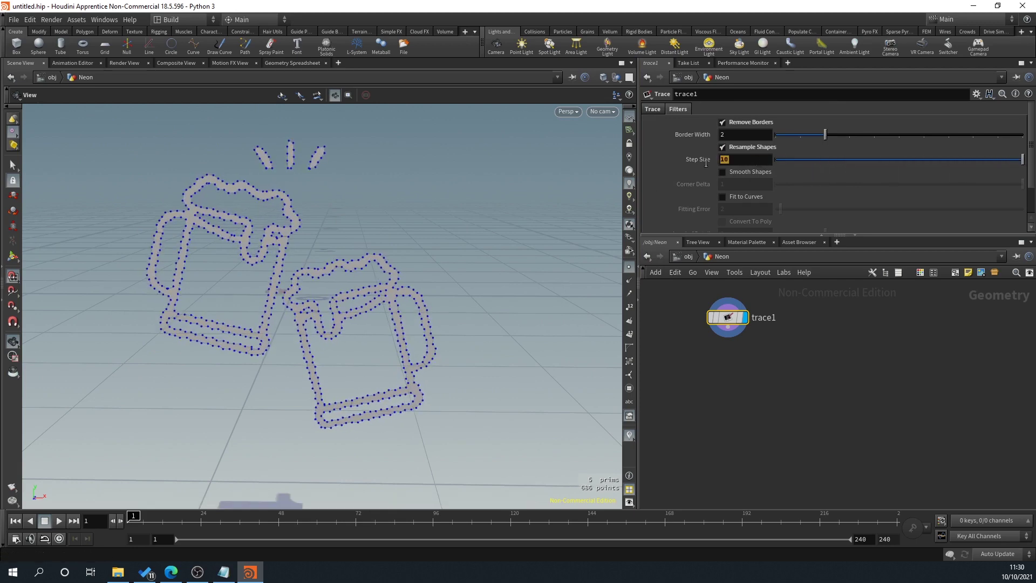
text(20)
key(Return)
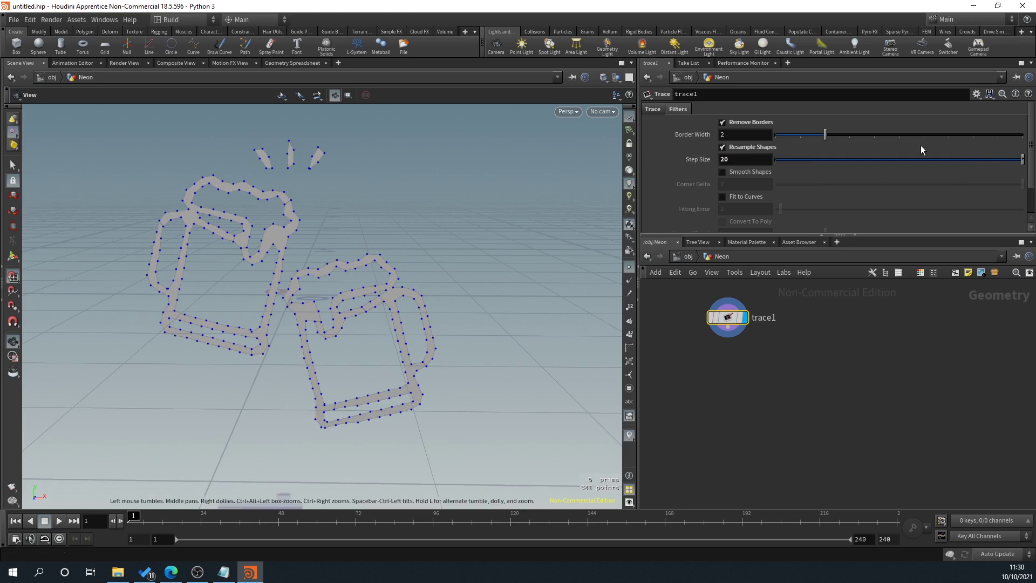
drag(274, 342, 326, 153)
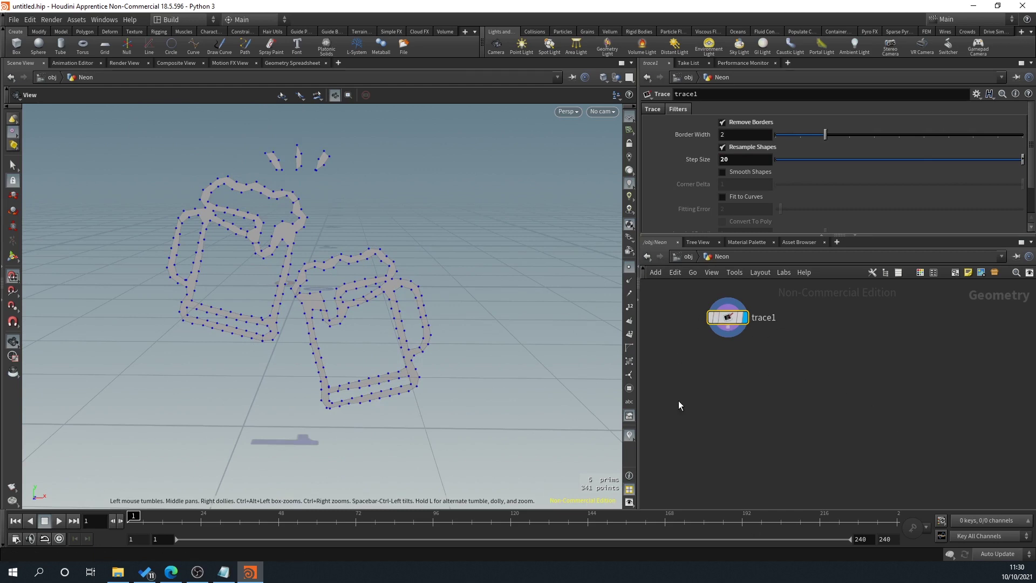
click(1023, 160)
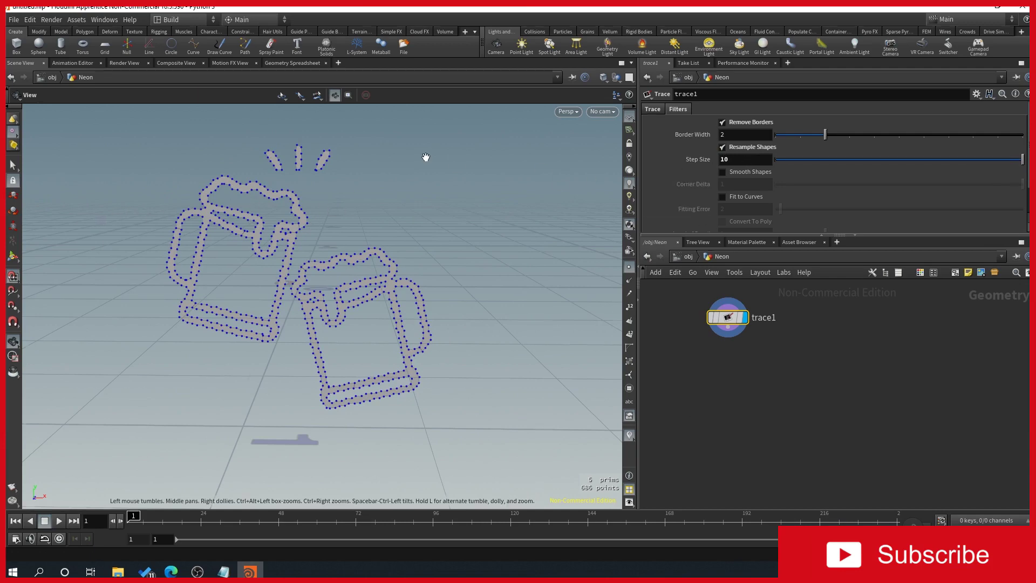
scroll(176, 143, up, 6)
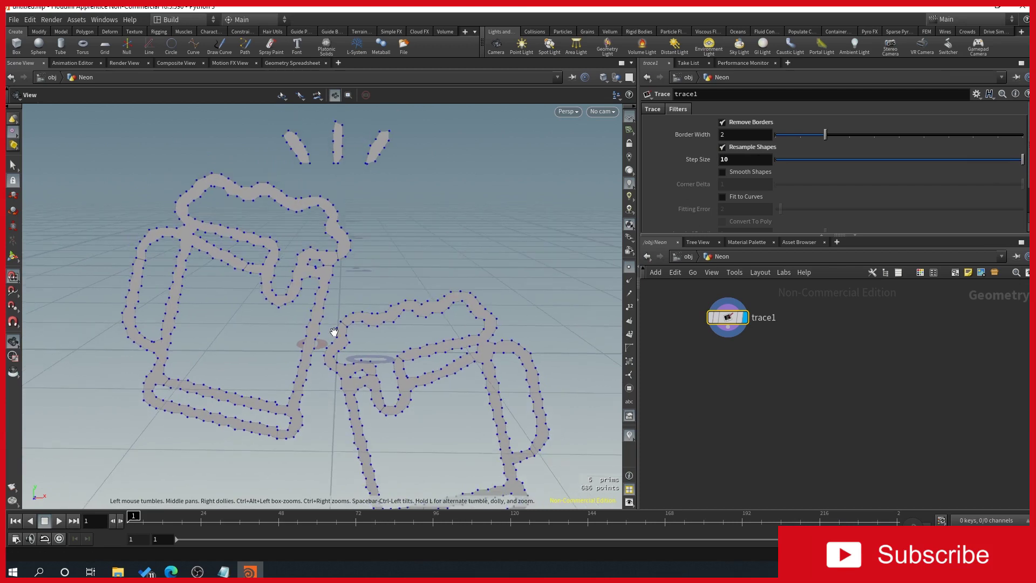
click(723, 173)
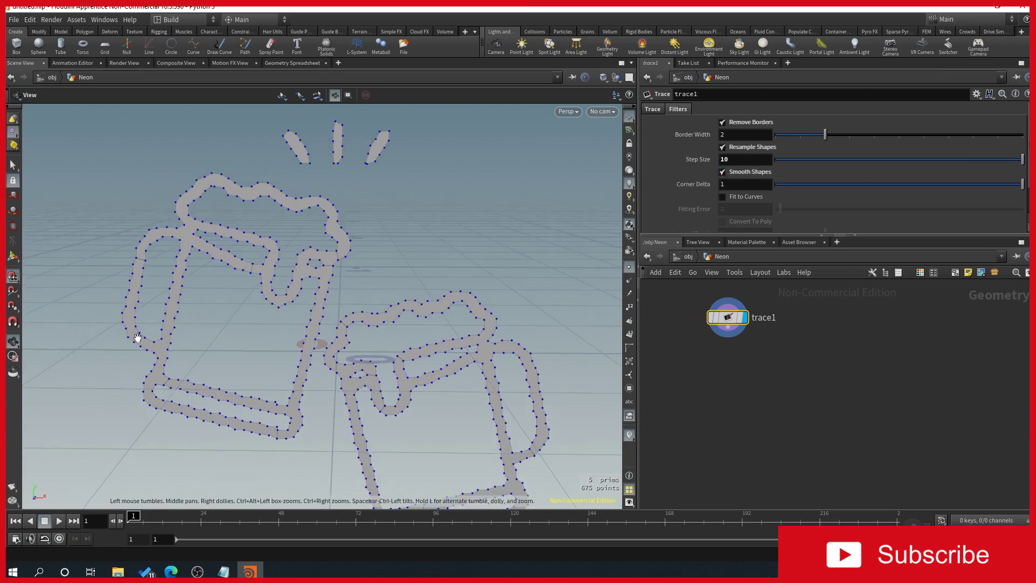
click(723, 172)
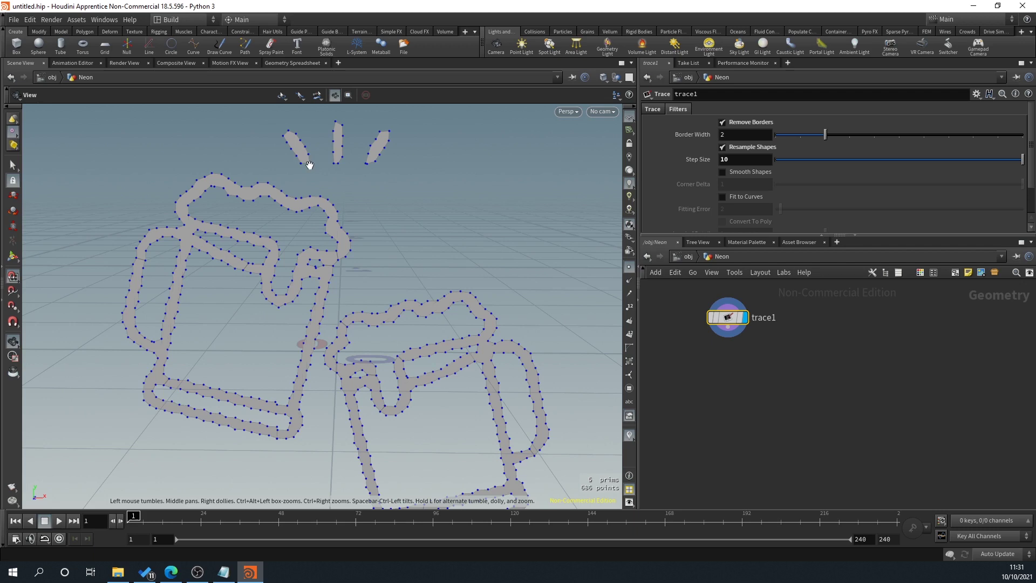
click(723, 173)
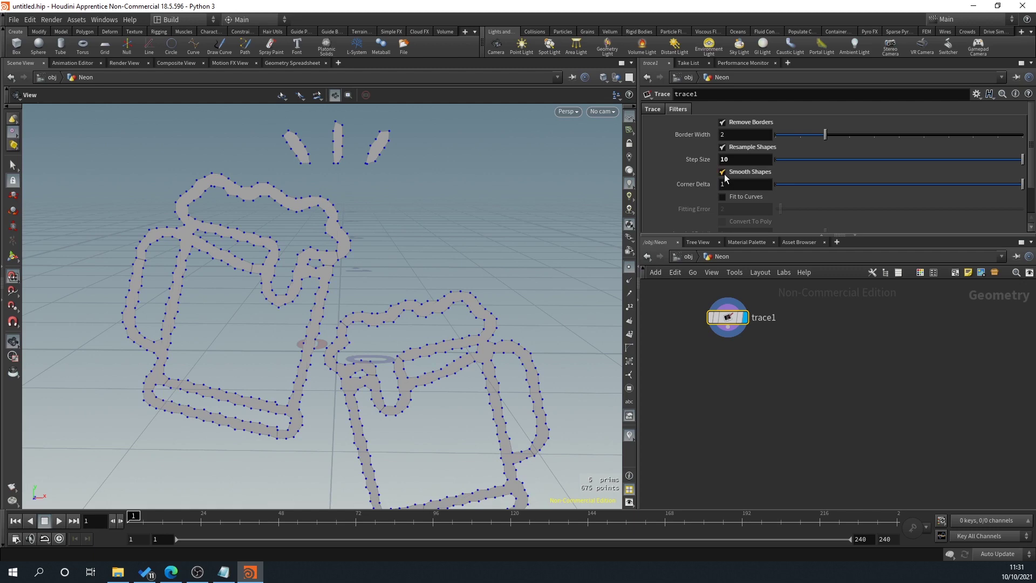
click(724, 172)
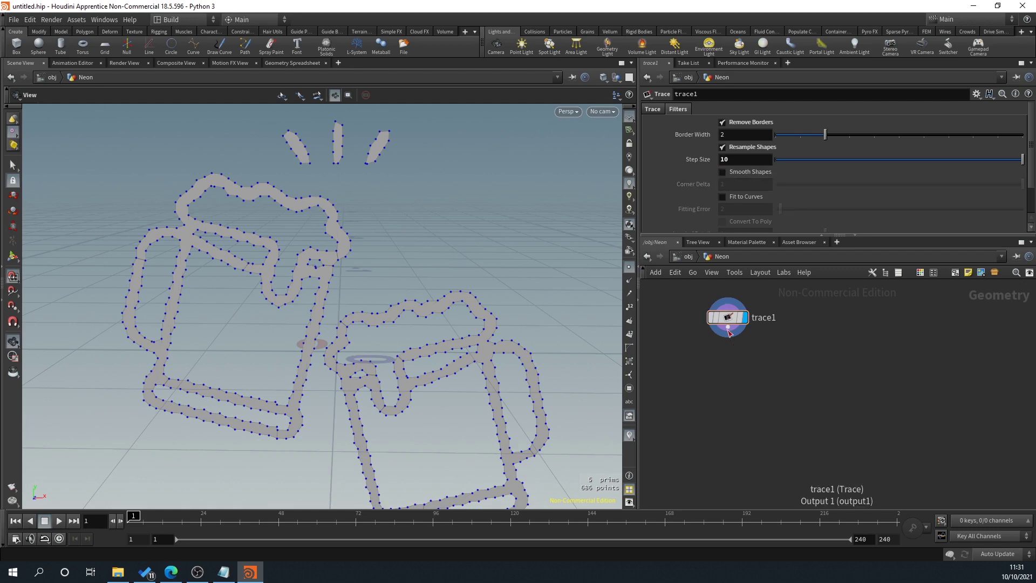
Step: Add a sweep1 node fed by trace1 and make it the displayed node
drag(728, 328, 731, 365)
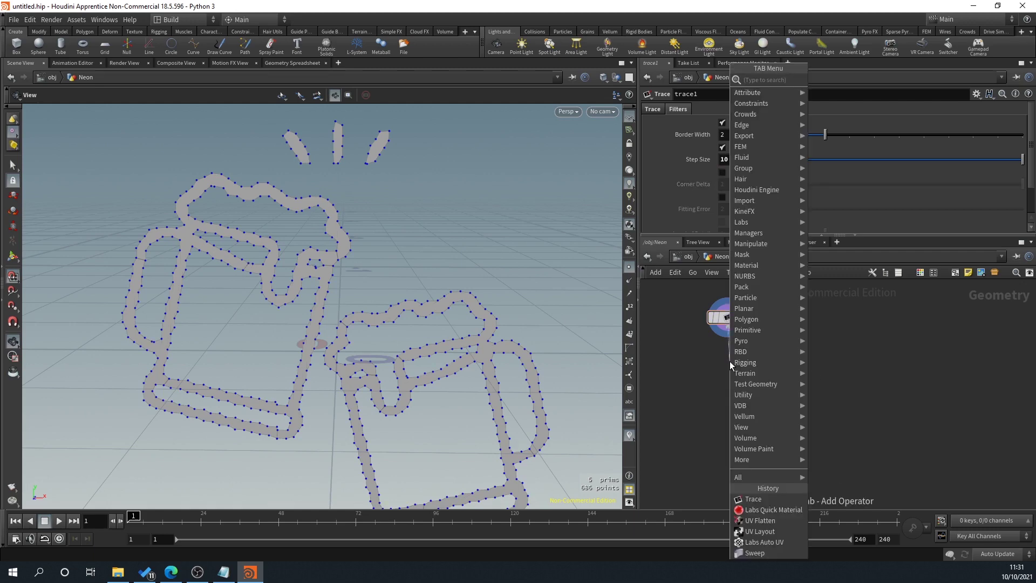
text(sweep)
key(Return)
click(730, 361)
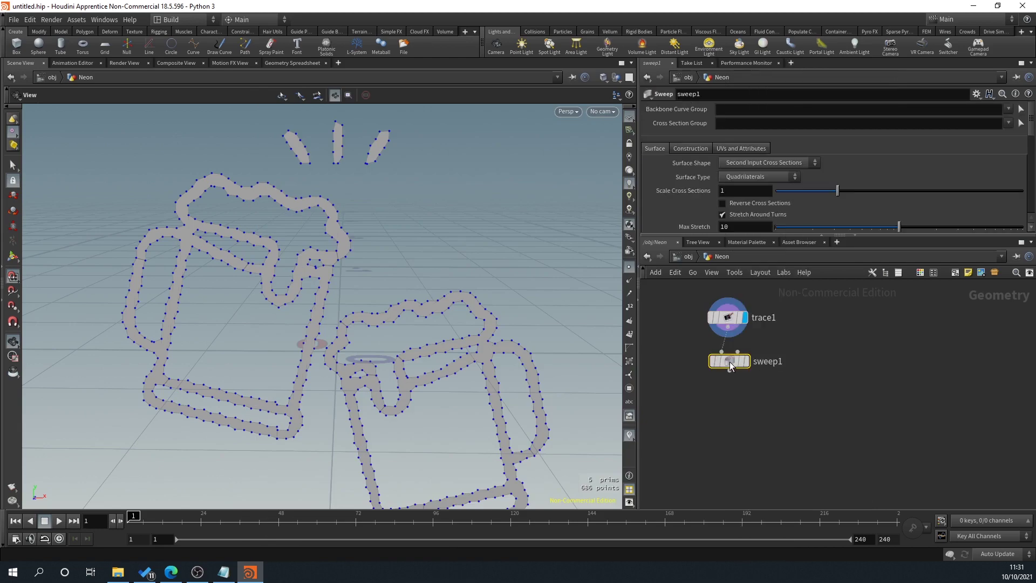
click(742, 362)
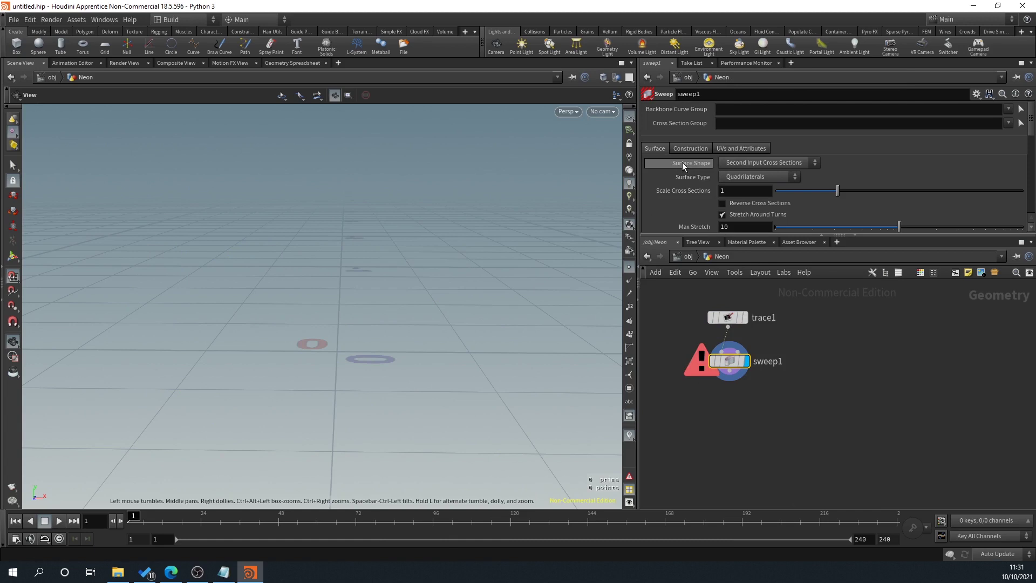
click(748, 160)
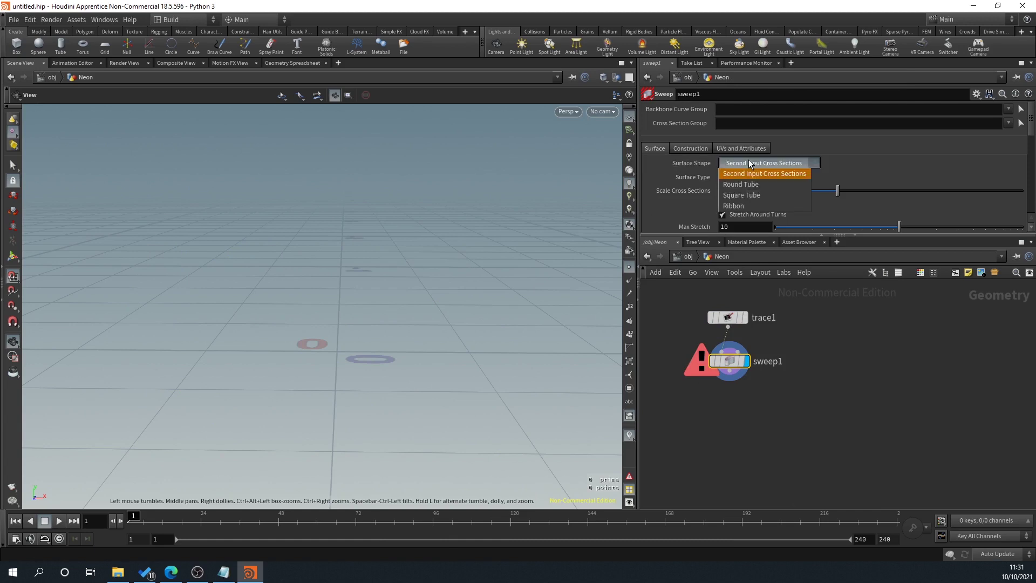
Step: Give sweep1 a Square Tube shape with Columns 1 and Width 0.005
click(754, 197)
drag(200, 236, 426, 246)
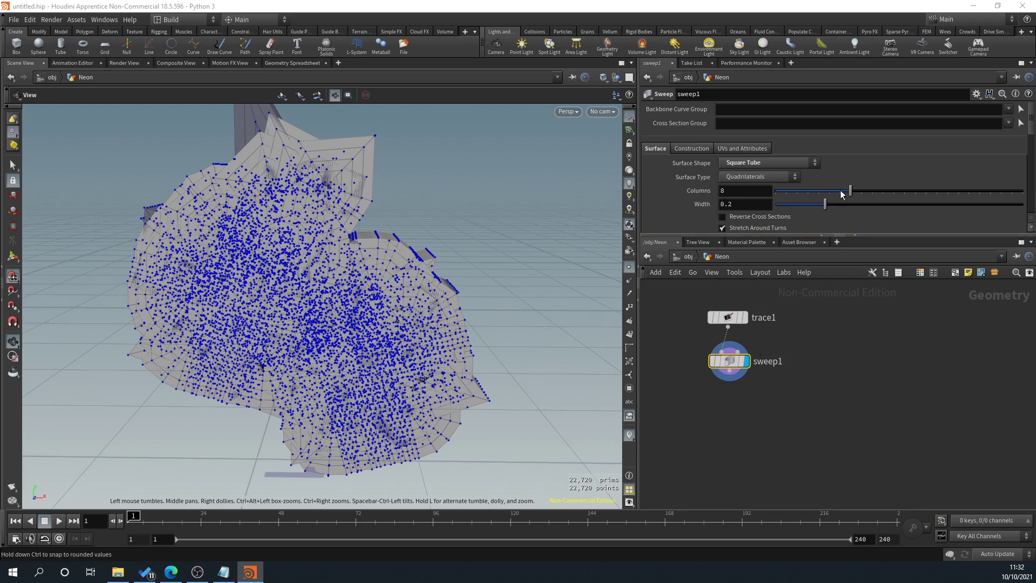
drag(842, 194, 776, 194)
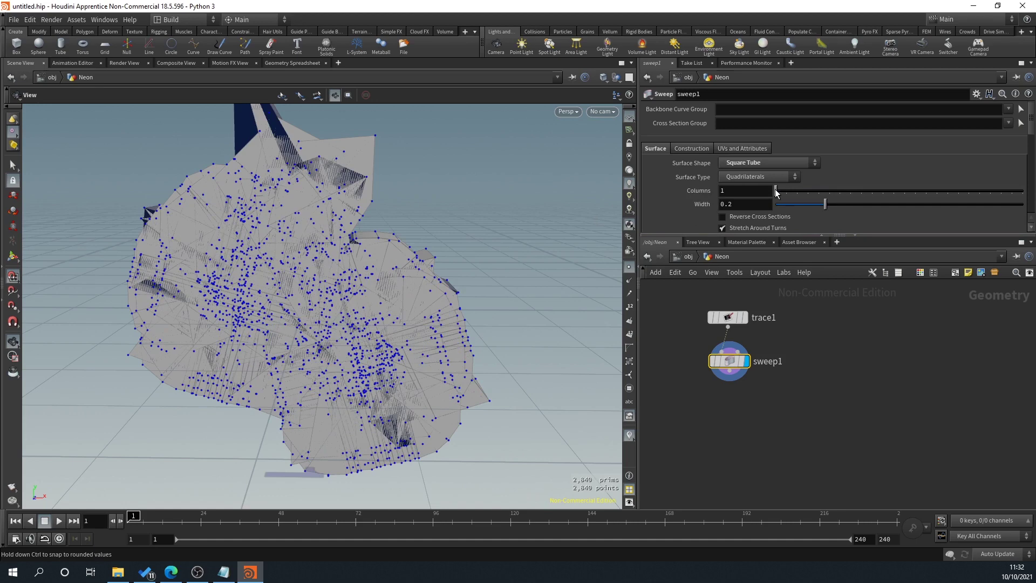
click(752, 204)
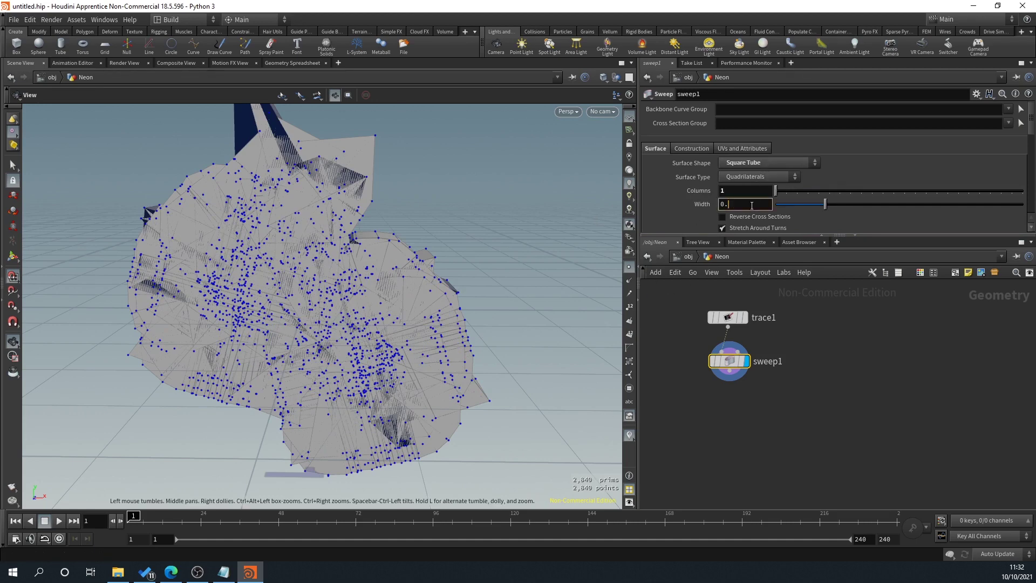
text(0)
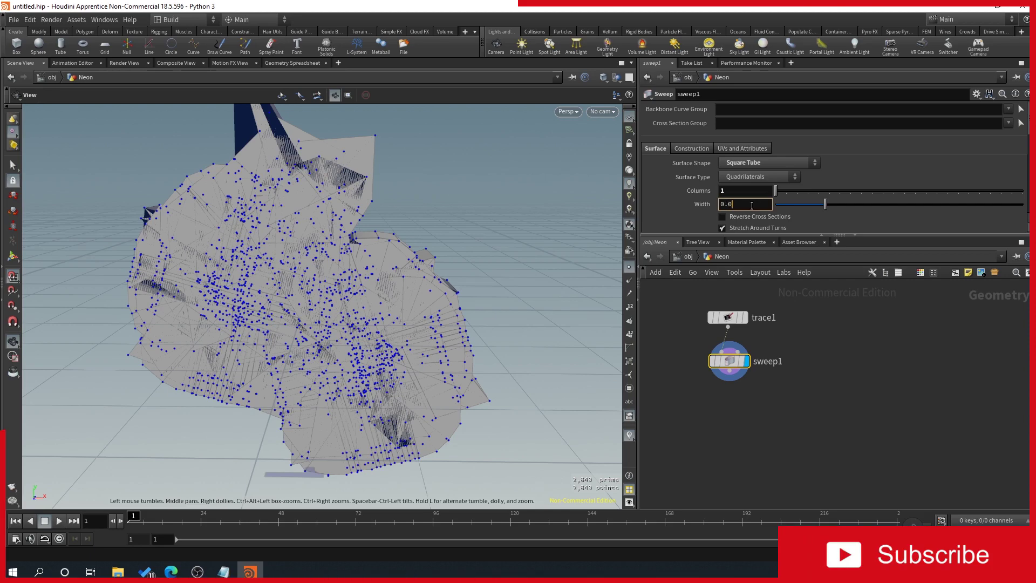
text(05)
key(Return)
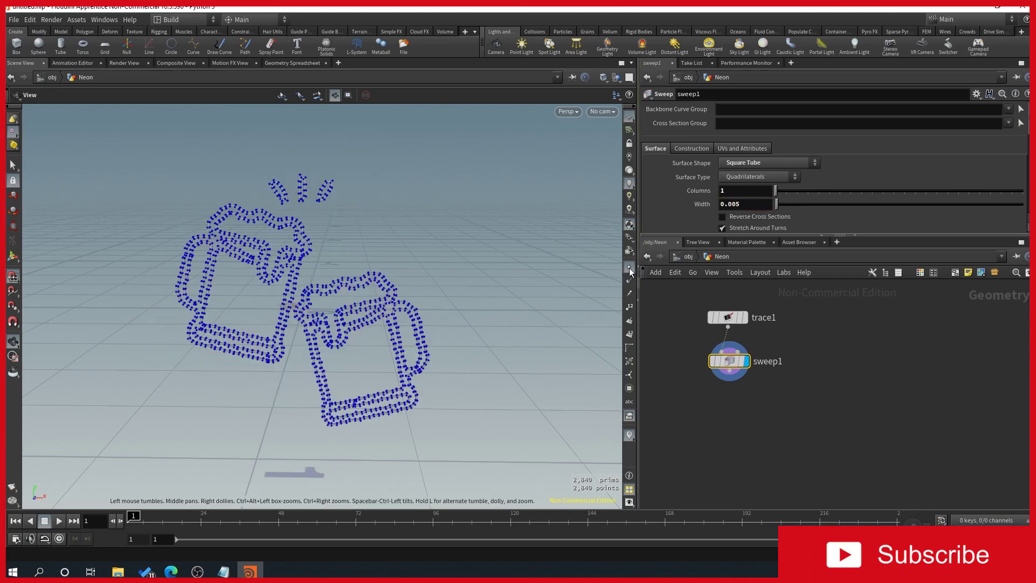
Step: Compare the trace curves against the swept tubes from several angles
scroll(341, 267, up, 10)
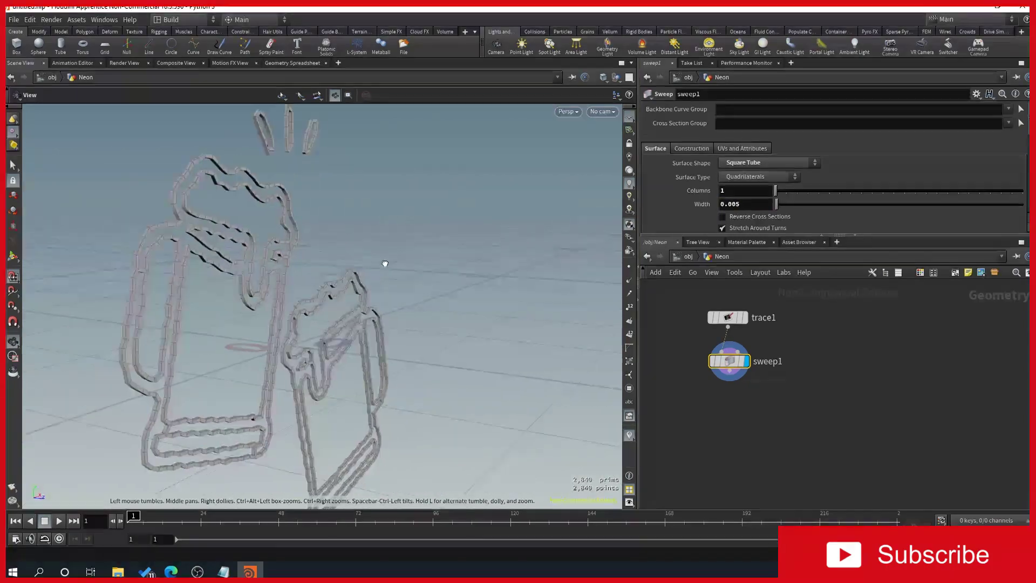
drag(384, 264, 180, 207)
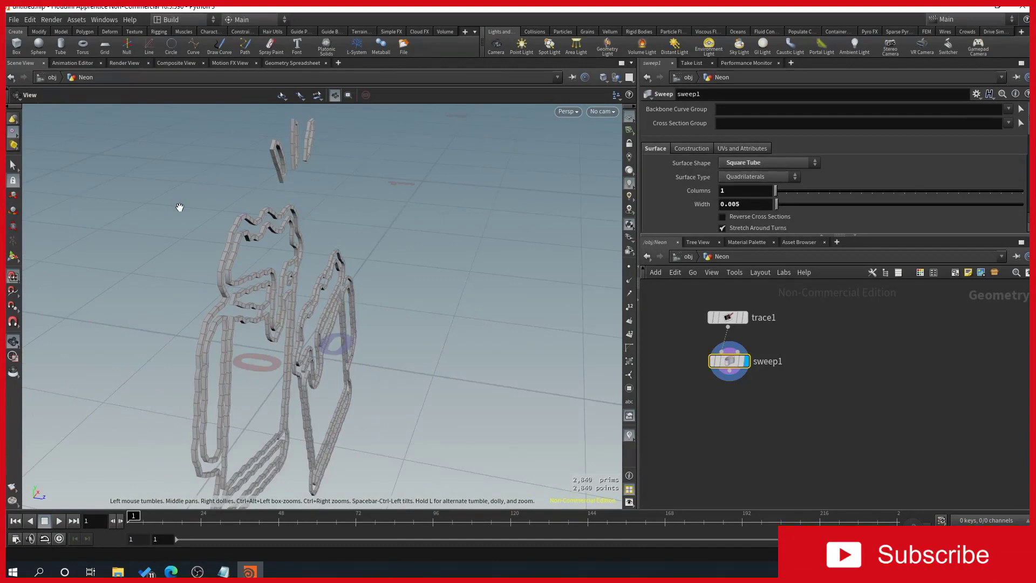
click(745, 318)
drag(446, 307, 518, 313)
click(745, 361)
drag(439, 354, 326, 330)
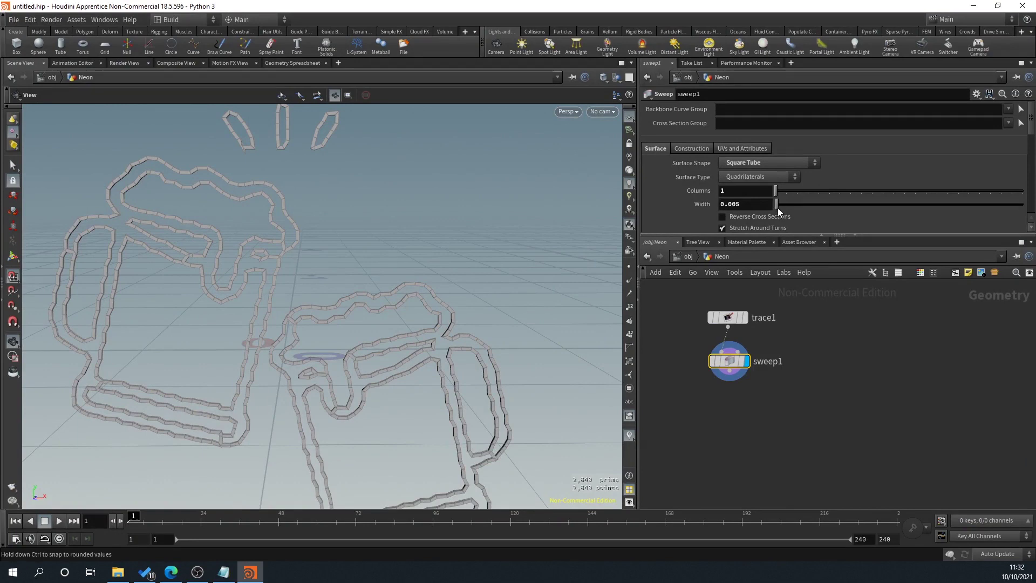
Step: Test other tube widths interactively and inspect the redrawn neon tubes
drag(778, 209, 775, 209)
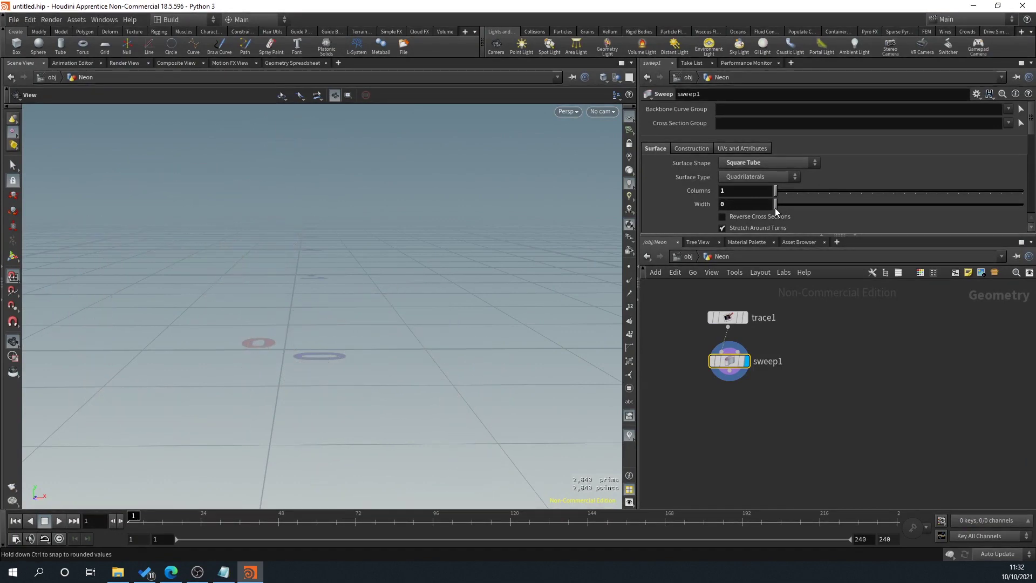
mouse_move(656, 193)
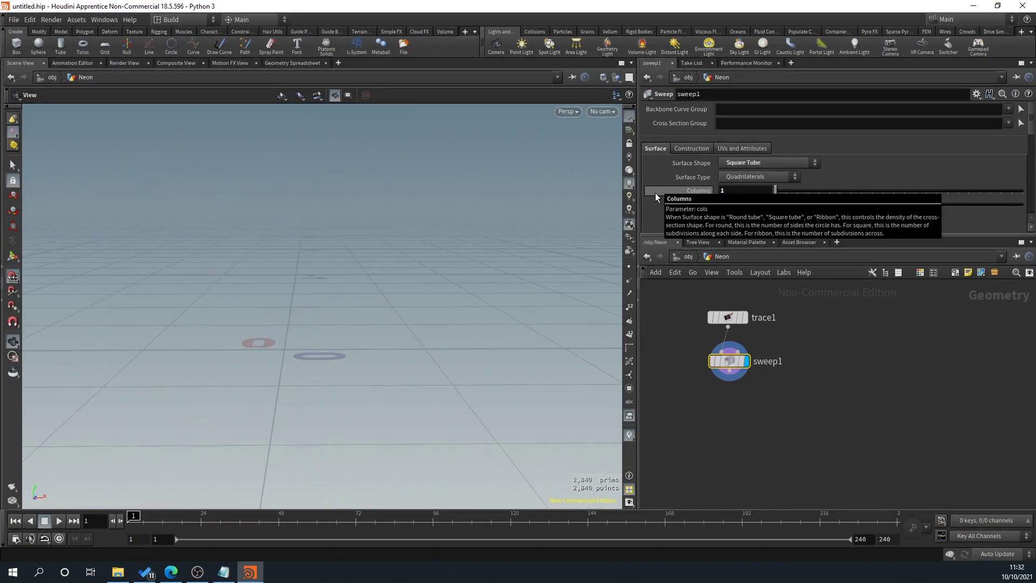
drag(428, 197, 357, 248)
scroll(229, 163, up, 10)
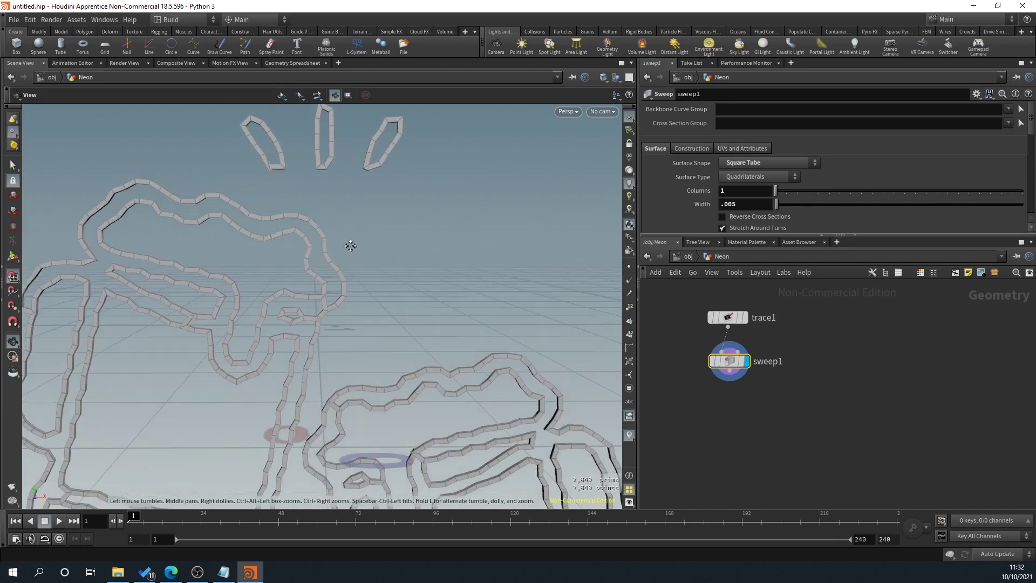
scroll(291, 250, down, 3)
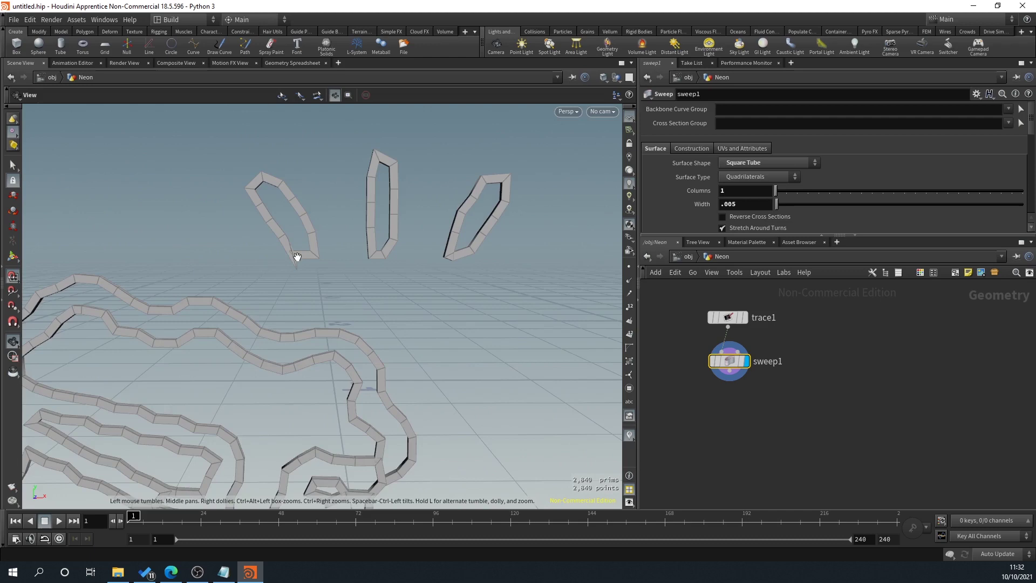
scroll(286, 259, up, 5)
scroll(323, 286, down, 6)
drag(407, 364, 435, 303)
Step: Enable Smooth Shapes on trace1, try Step Size 20, then lower it to 10
click(727, 318)
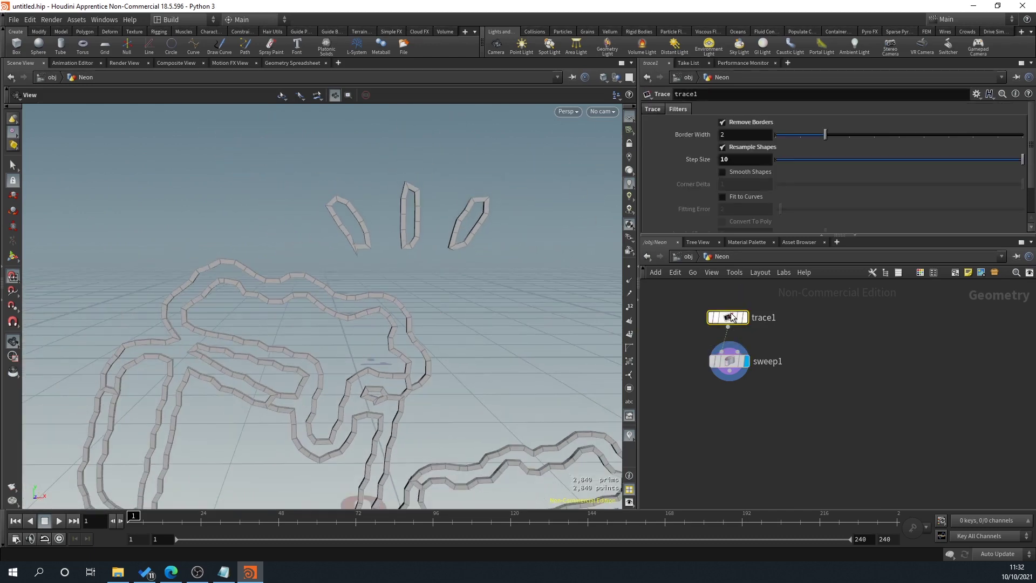
click(723, 171)
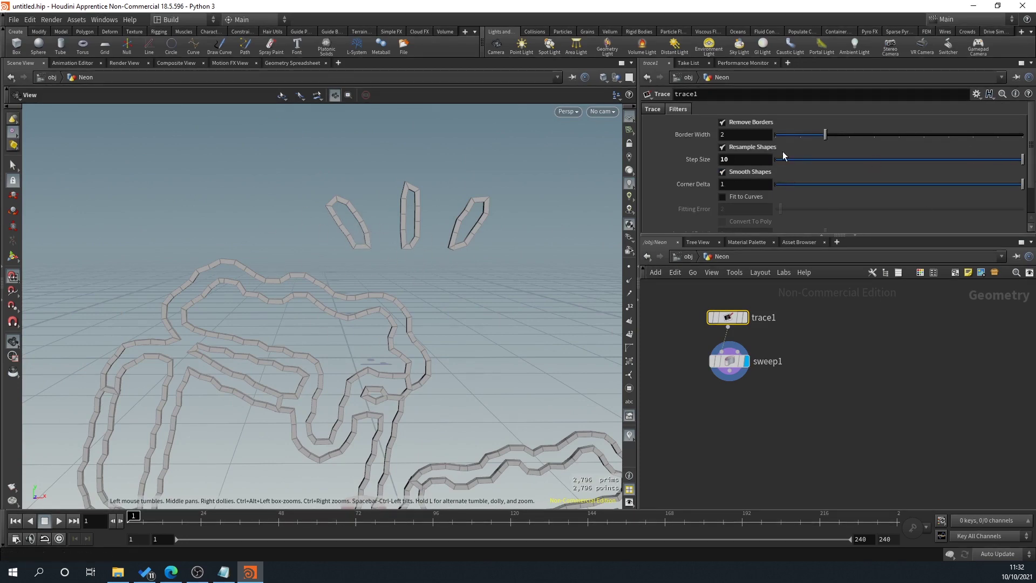
text(20)
key(Return)
drag(364, 242, 362, 240)
right_drag(361, 240, 399, 300)
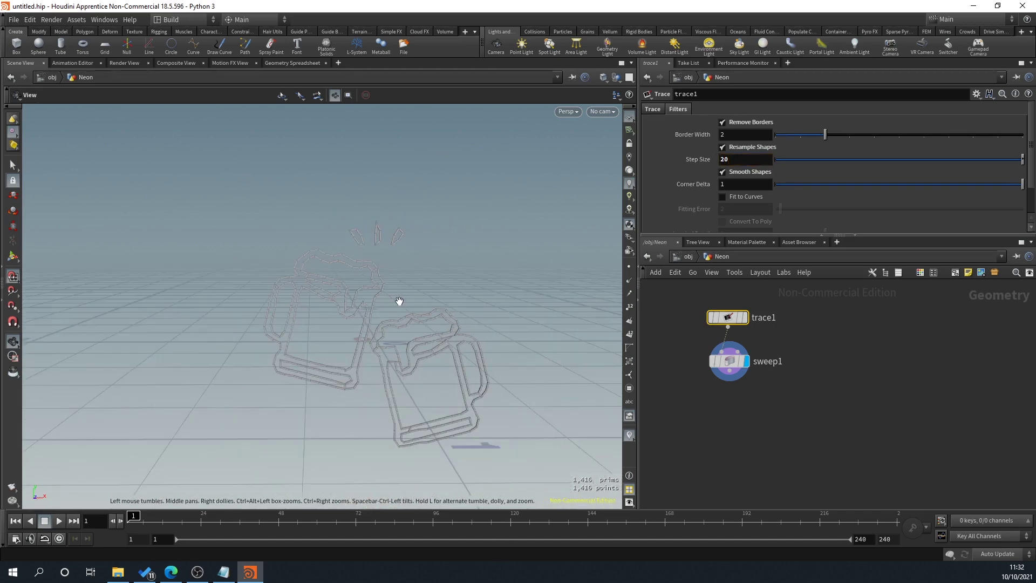
scroll(386, 296, up, 2)
scroll(400, 338, up, 2)
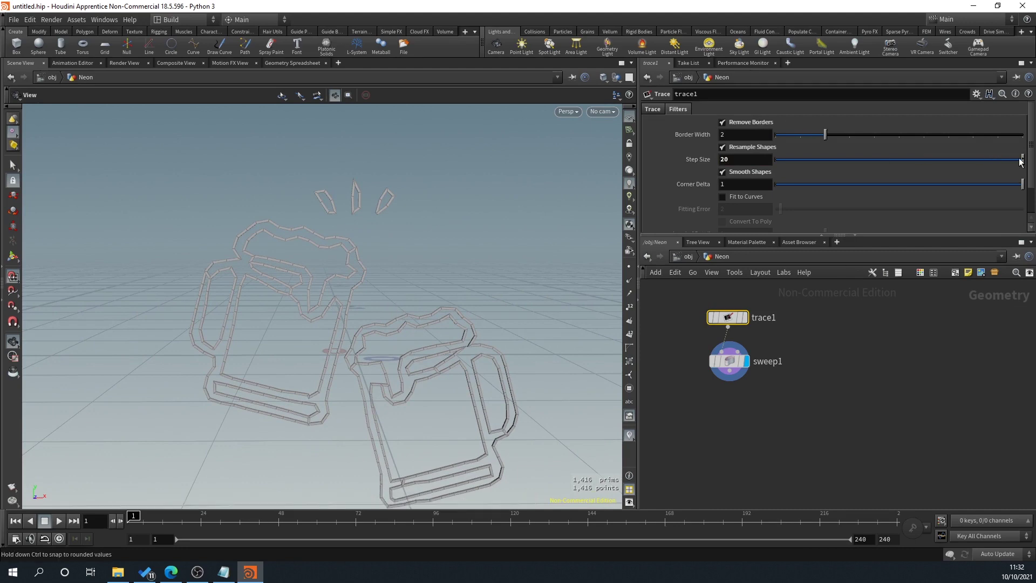
mouse_move(1022, 160)
mouse_down()
mouse_move(826, 164)
mouse_move(1022, 160)
mouse_up()
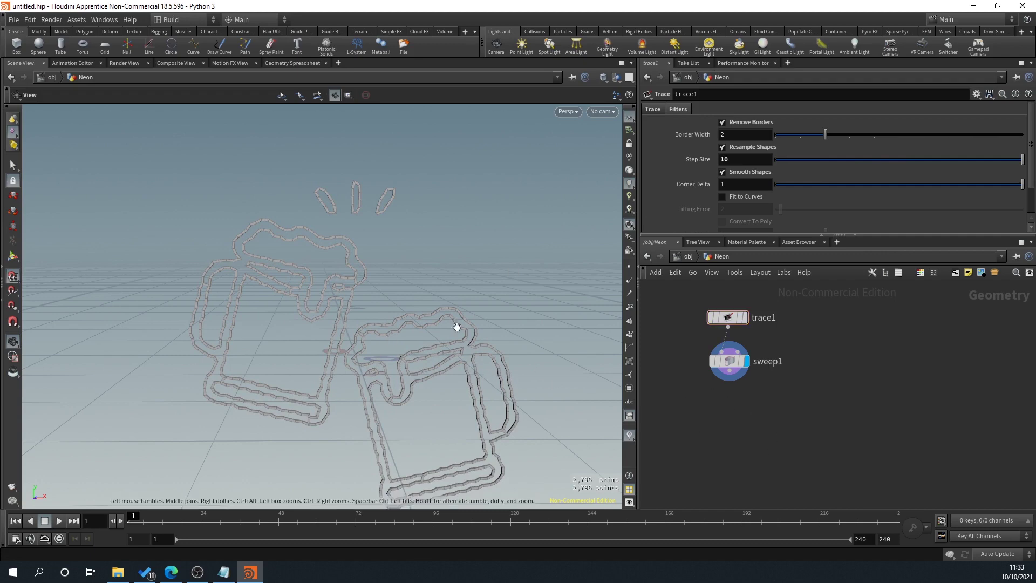
drag(458, 326, 450, 313)
drag(391, 251, 394, 321)
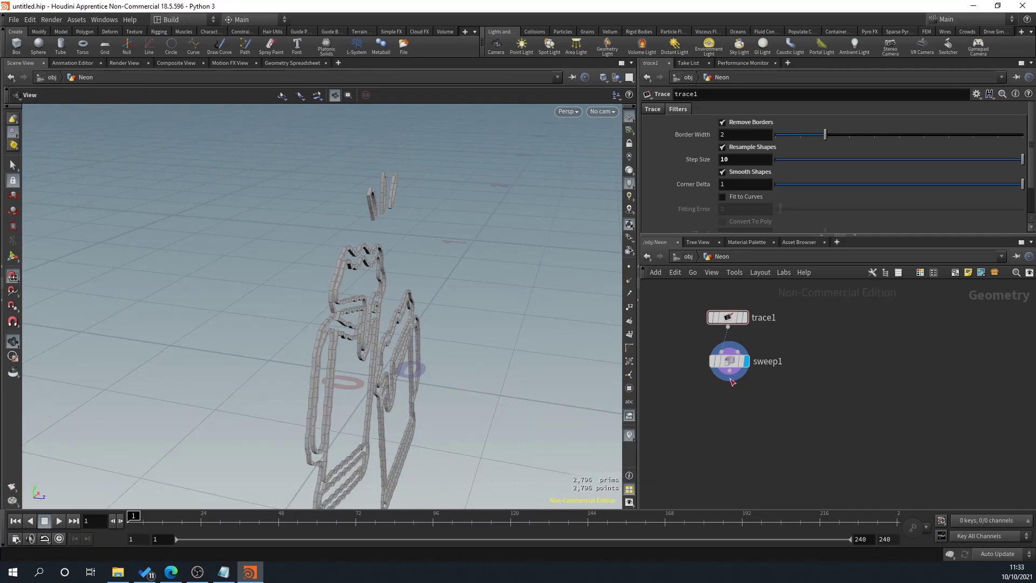
Step: Add a transform1 node below sweep1 and display its result
key(Tab)
text(trans)
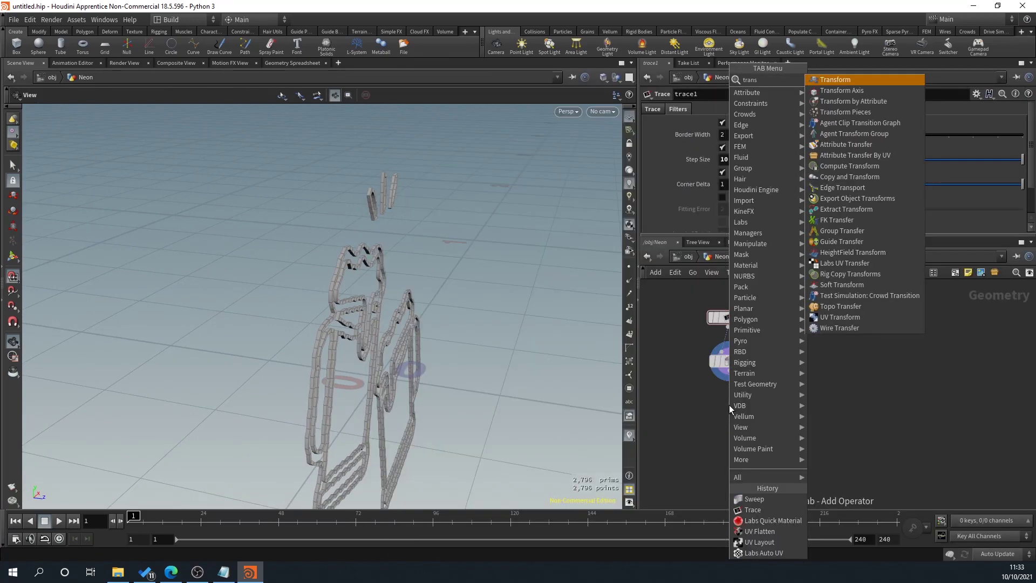
key(Return)
click(730, 405)
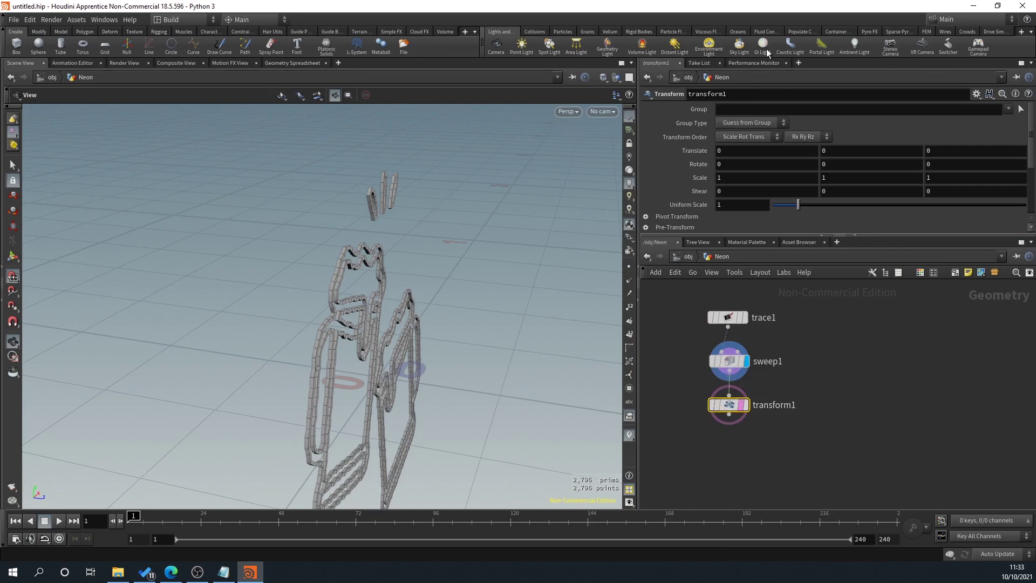
scroll(406, 291, down, 4)
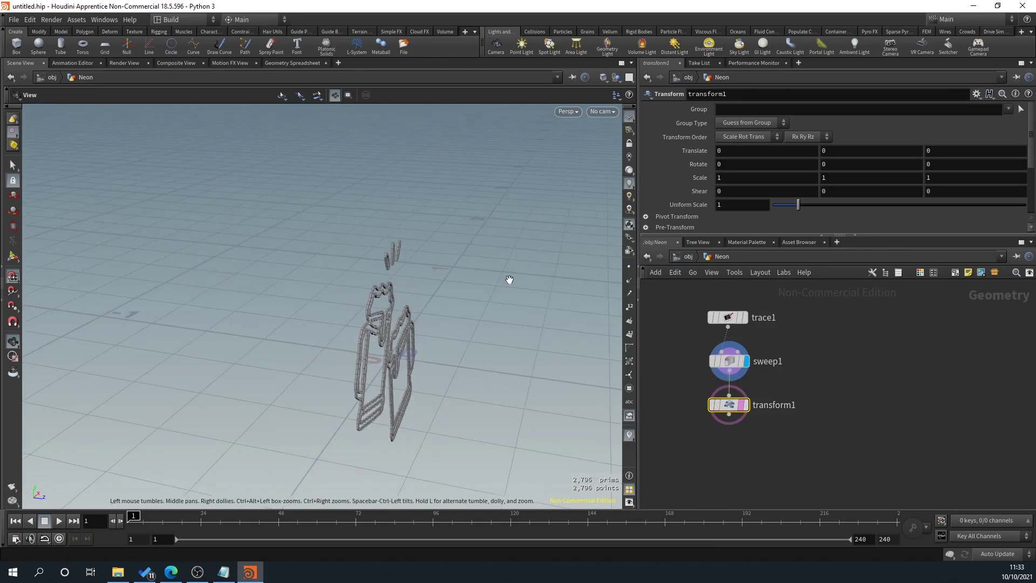
middle_click(729, 192)
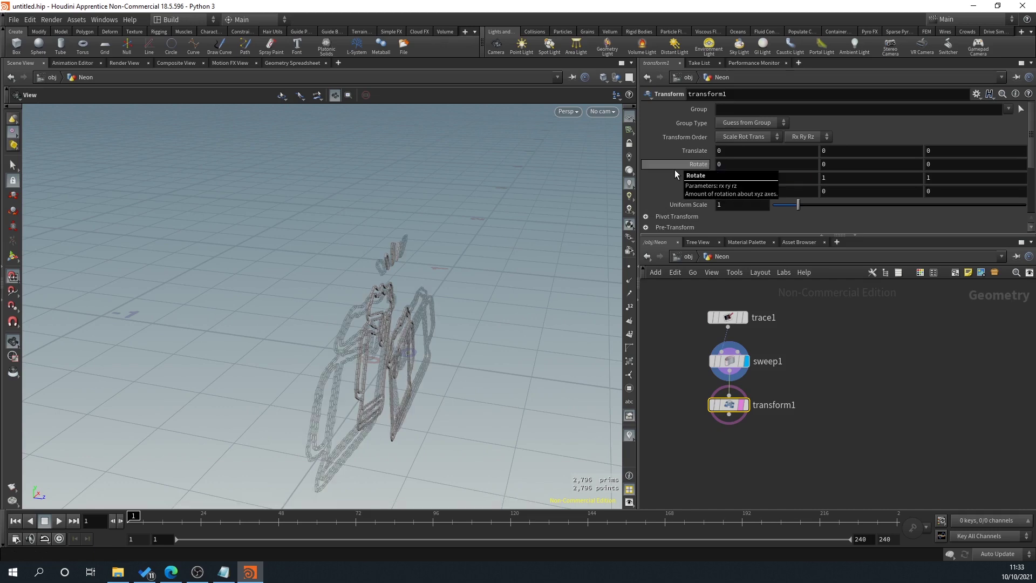
click(744, 405)
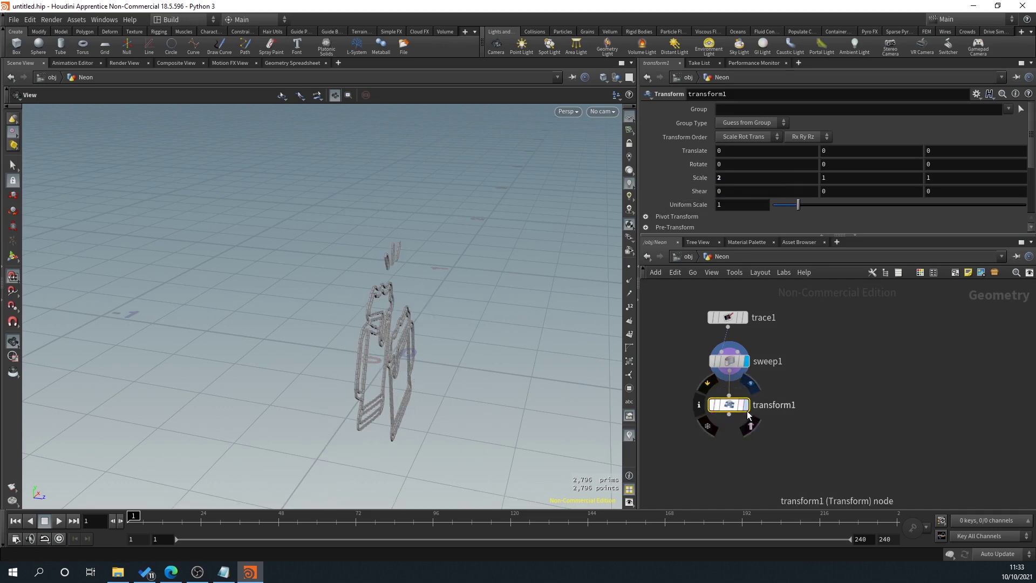
Step: Experiment with transform1's Scale X and Y, trying values 1, 23 and 2
double_click(733, 178)
text(1)
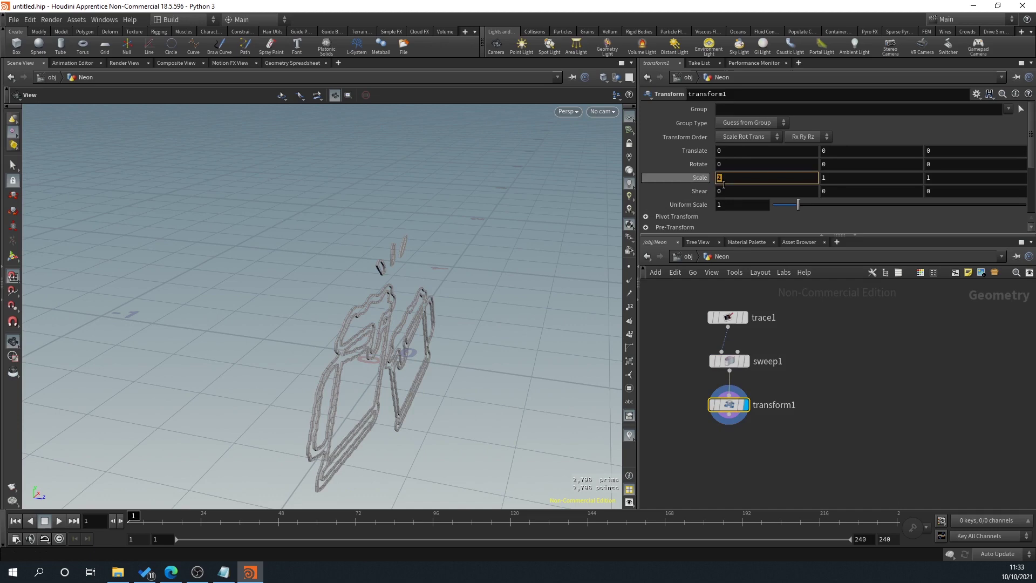
key(Tab)
text(23)
key(Return)
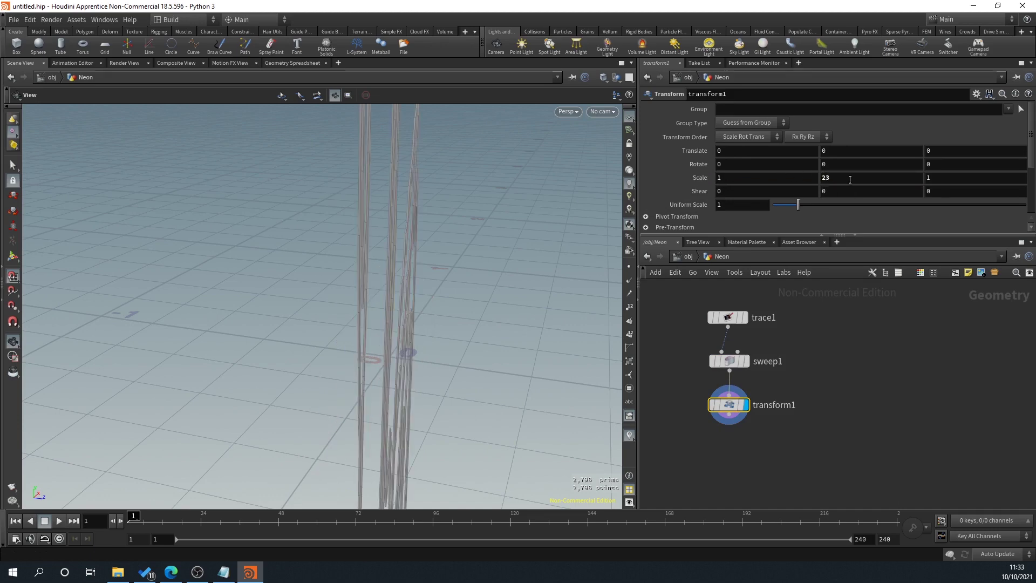
double_click(850, 178)
text(1)
key(Tab)
text(2)
key(Return)
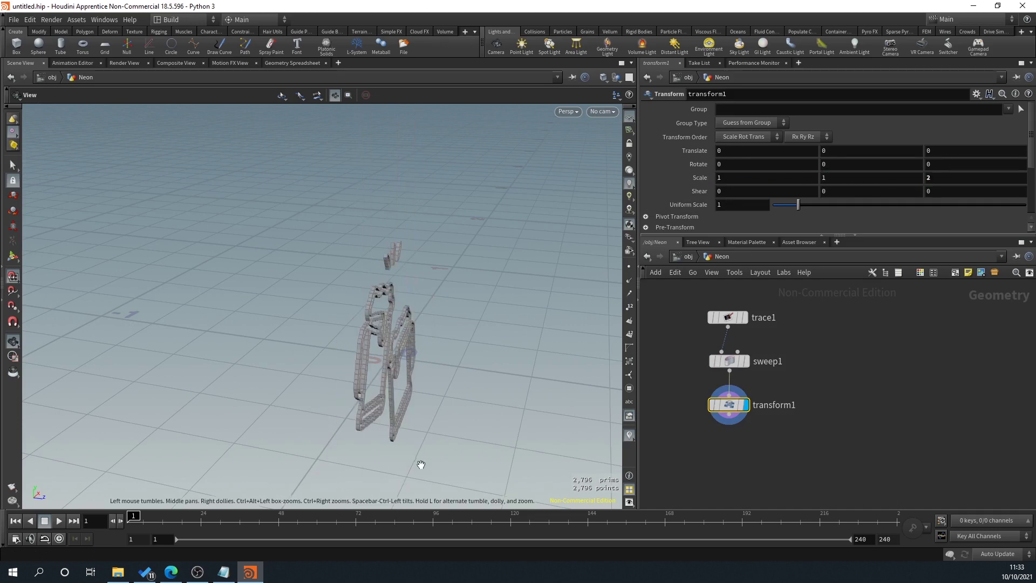
Step: Raise Scale Z to 11 to stretch the mug tubes deep, inspecting the result
drag(531, 258, 389, 459)
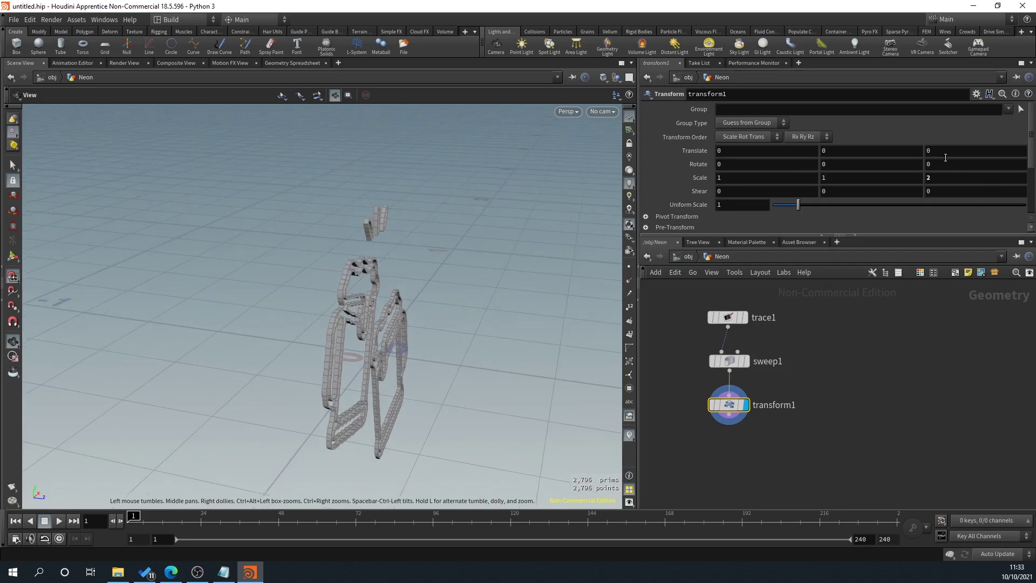
middle_drag(949, 179, 1015, 164)
drag(443, 281, 464, 277)
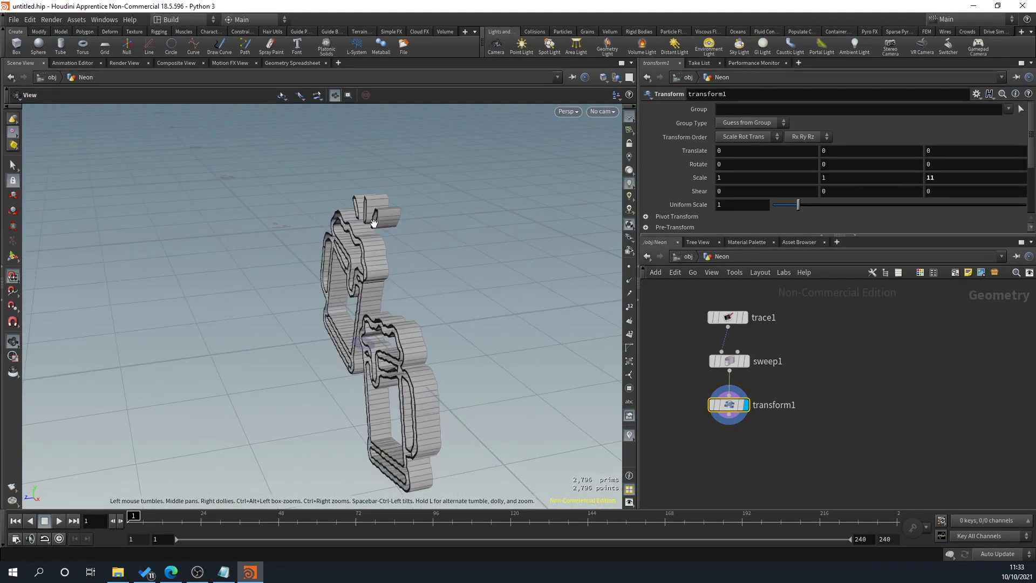
drag(373, 222, 342, 180)
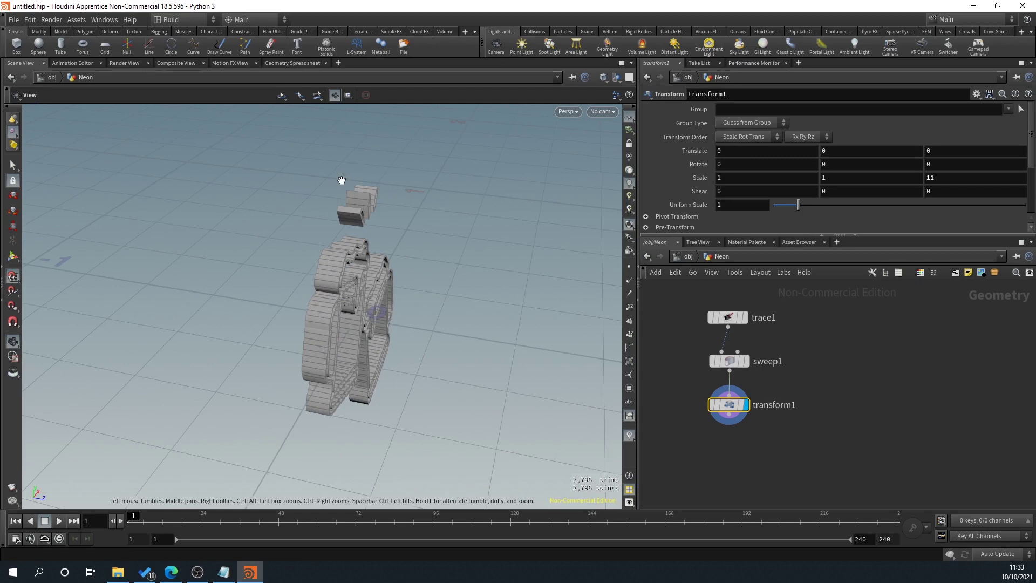
drag(377, 241, 478, 301)
Step: Set Scale Z back to 1 so the mug outlines lie flat again
middle_click(938, 177)
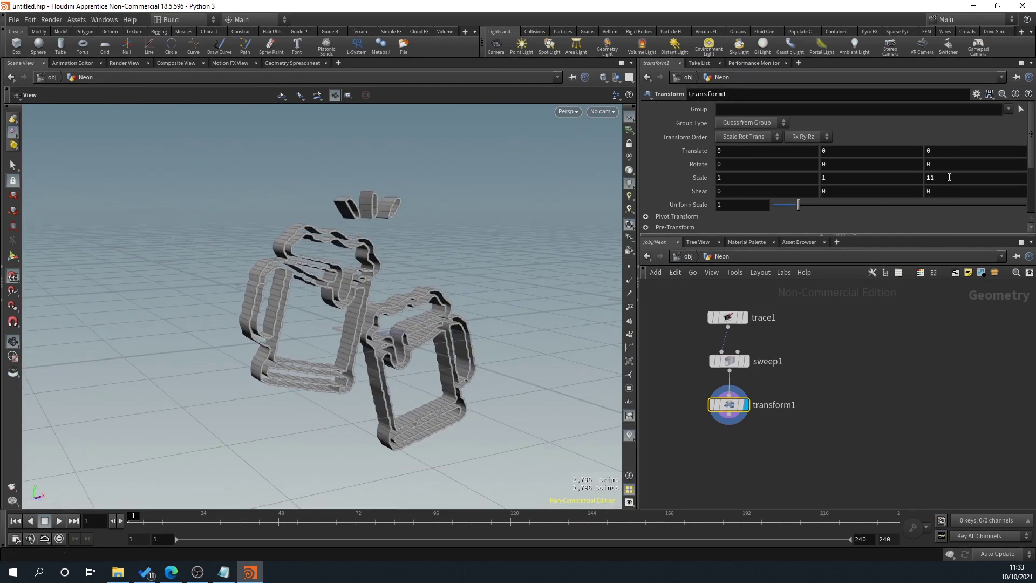
click(939, 177)
key(BackSpace)
key(Return)
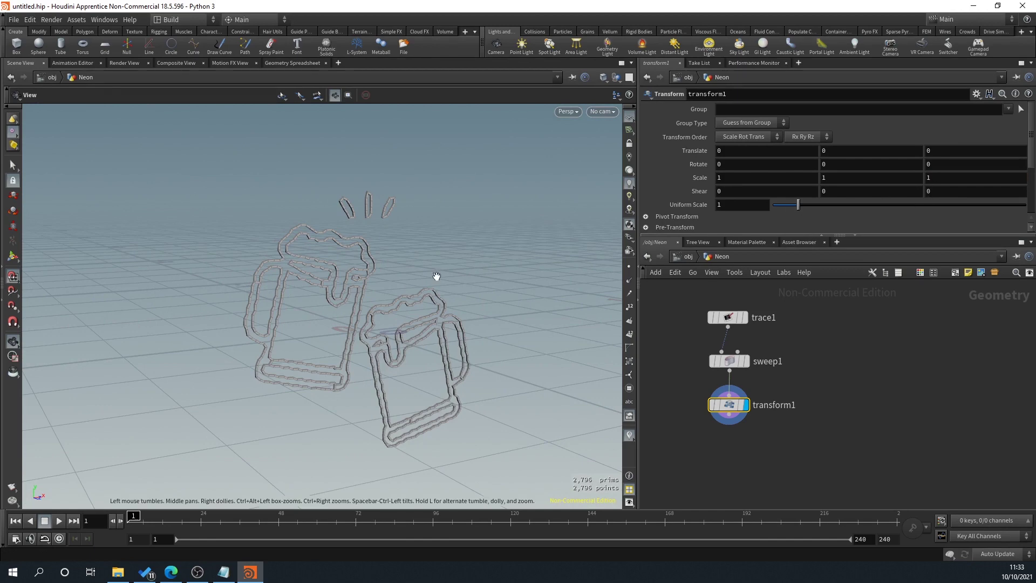
drag(435, 277, 474, 272)
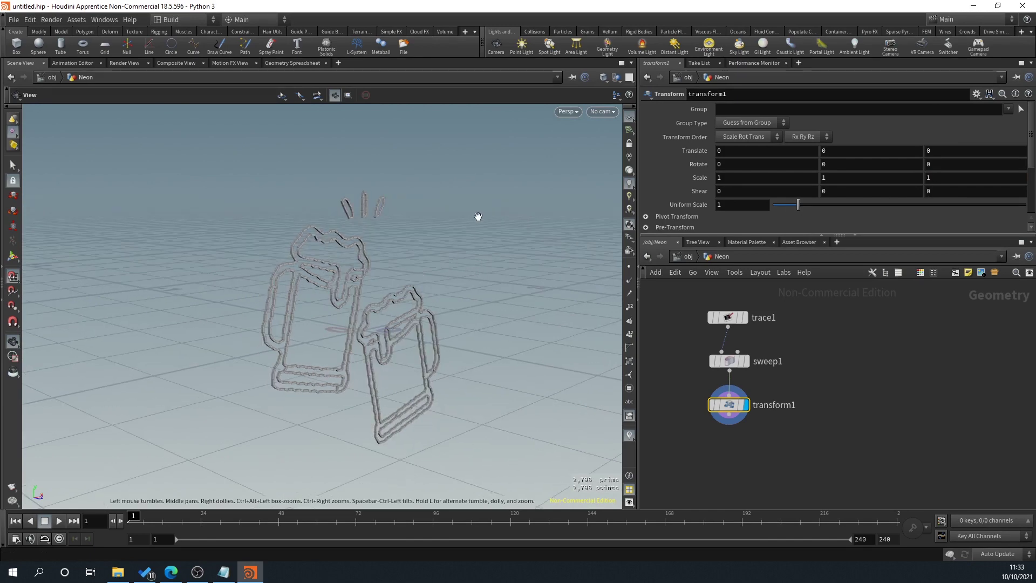
drag(532, 301, 510, 327)
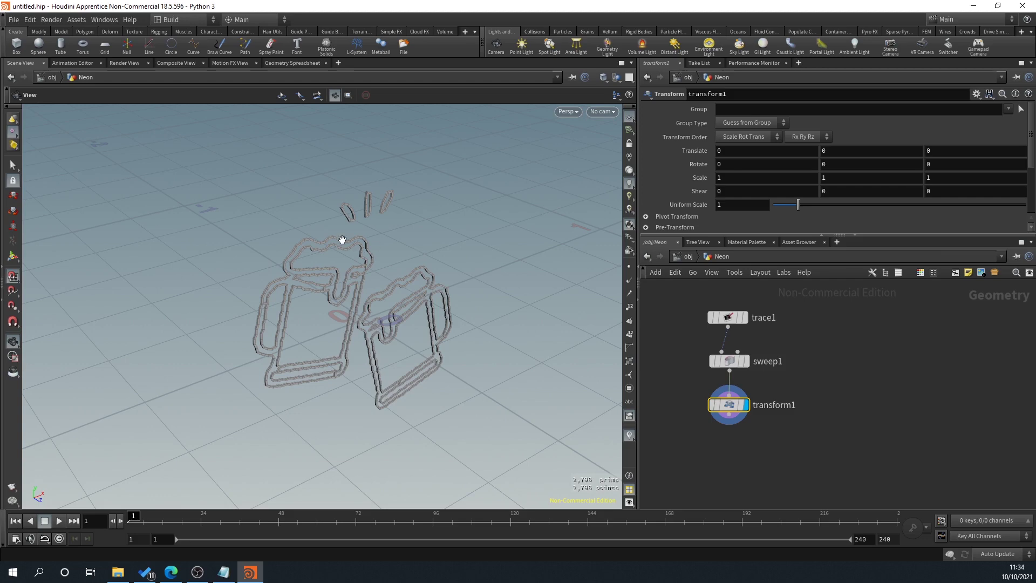
scroll(351, 276, up, 3)
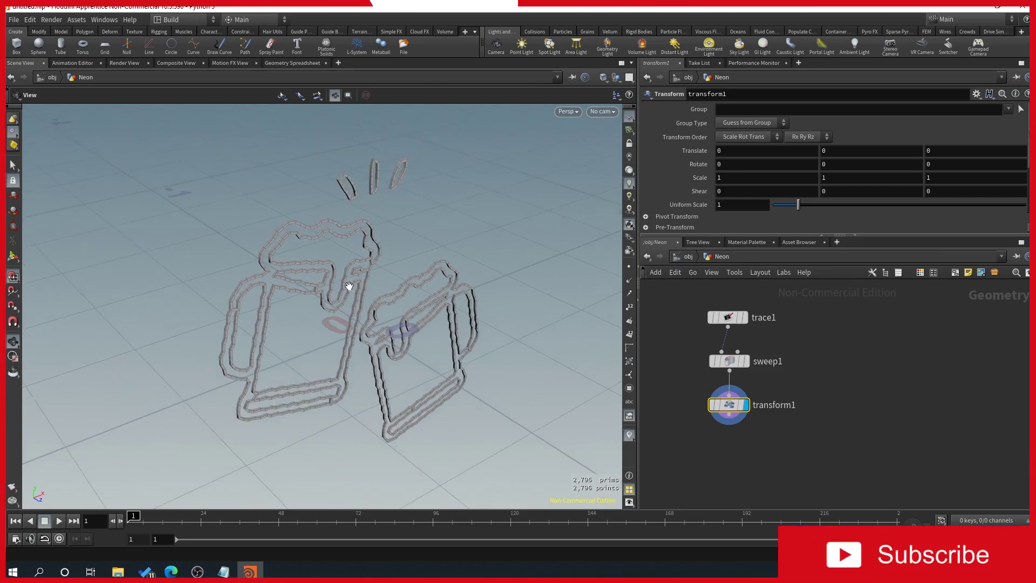
scroll(289, 296, up, 2)
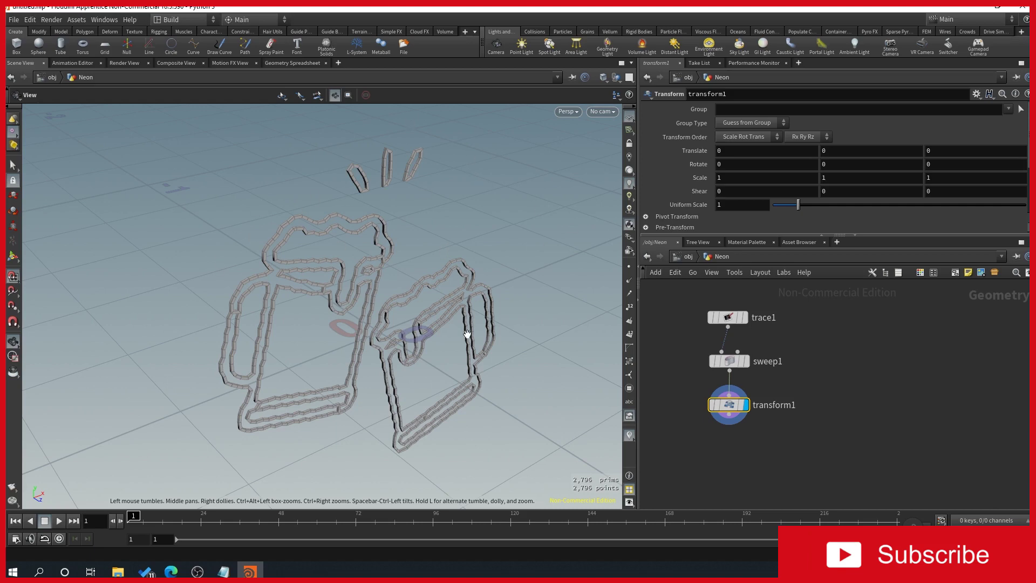
mouse_move(731, 418)
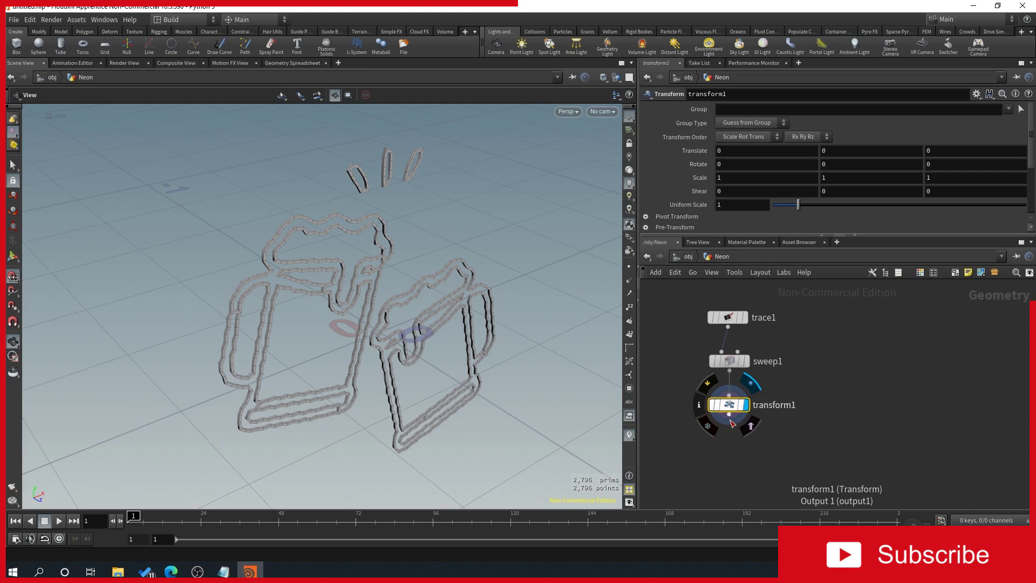
Step: Add a UV Flatten node after transform1 and display its UVs in the UV view
click(731, 419)
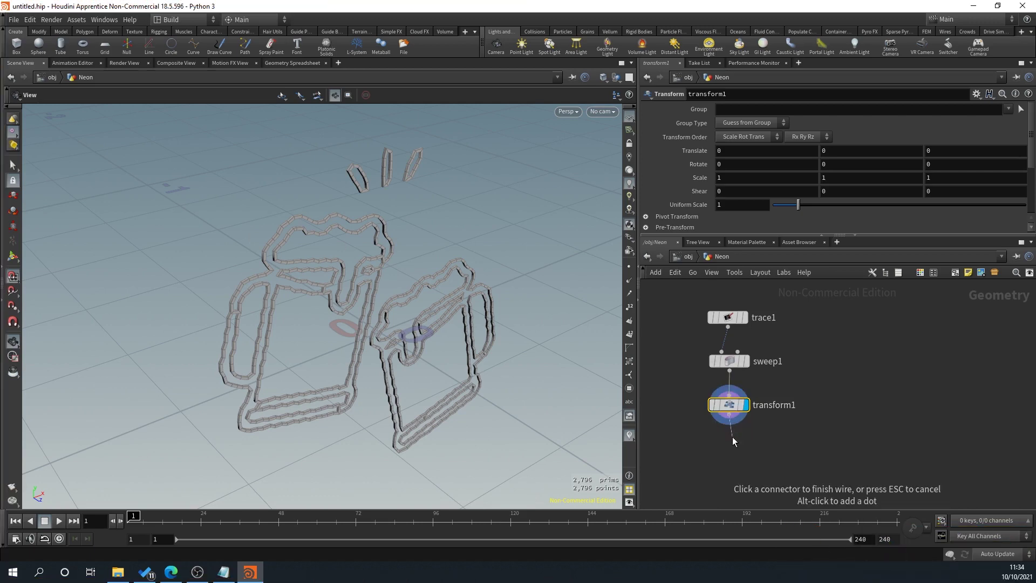
key(Tab)
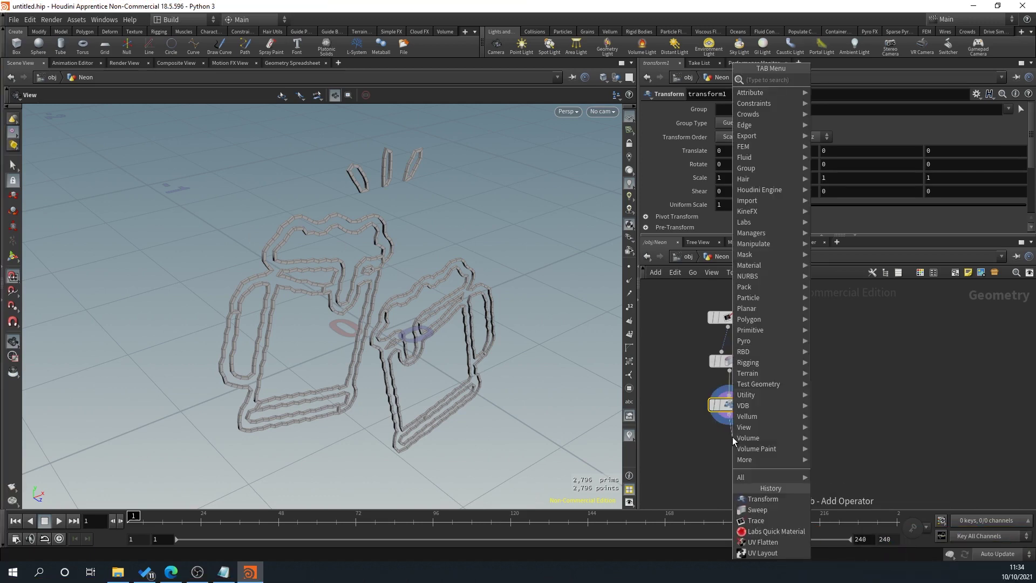
text(uv)
click(834, 113)
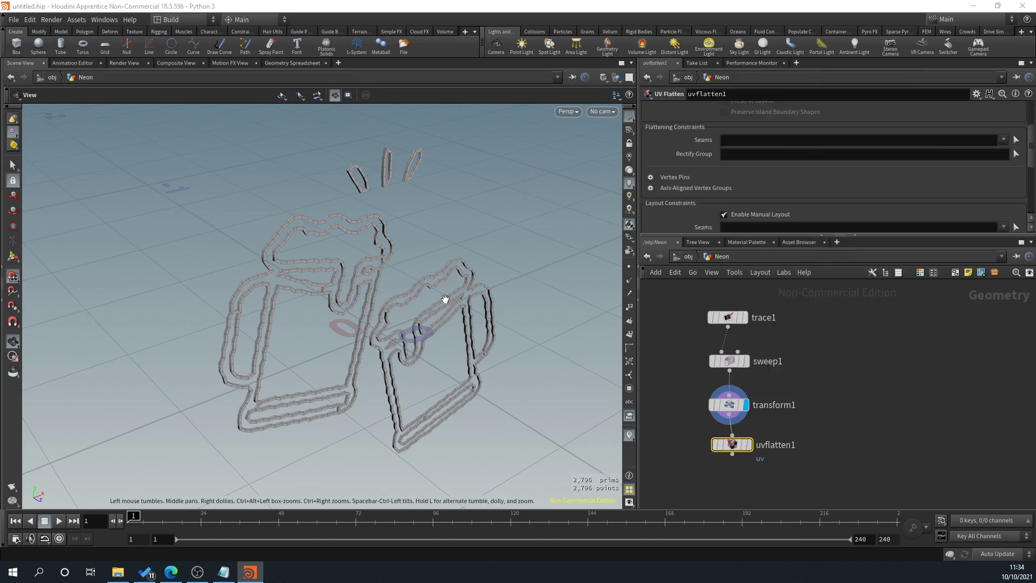
drag(446, 299, 512, 221)
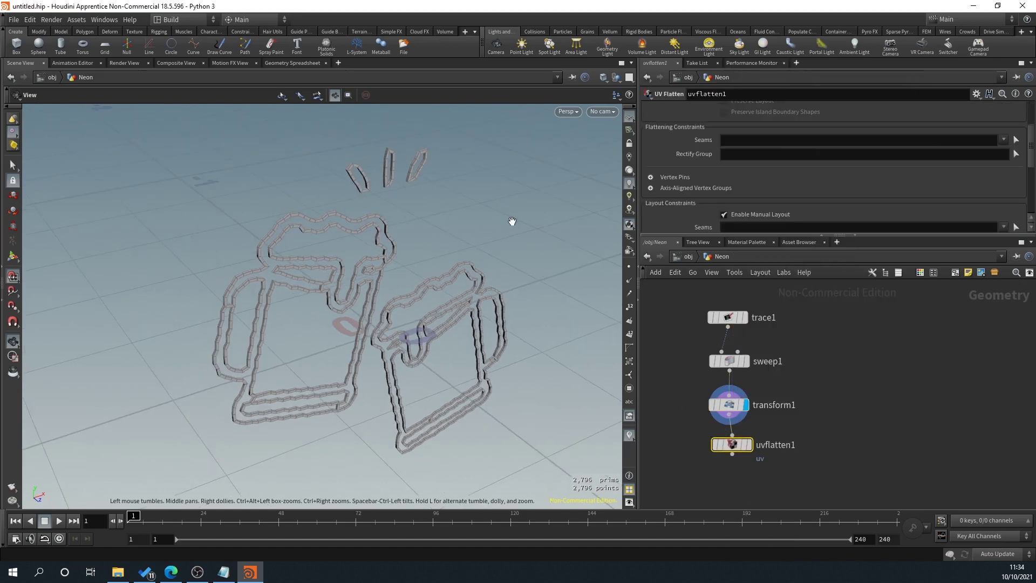
key(space+5)
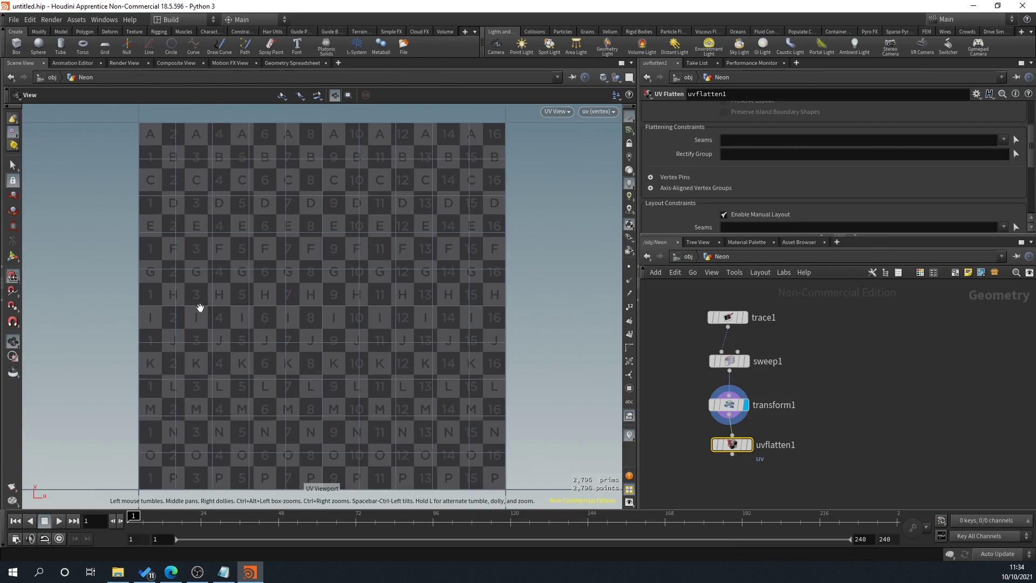
click(751, 445)
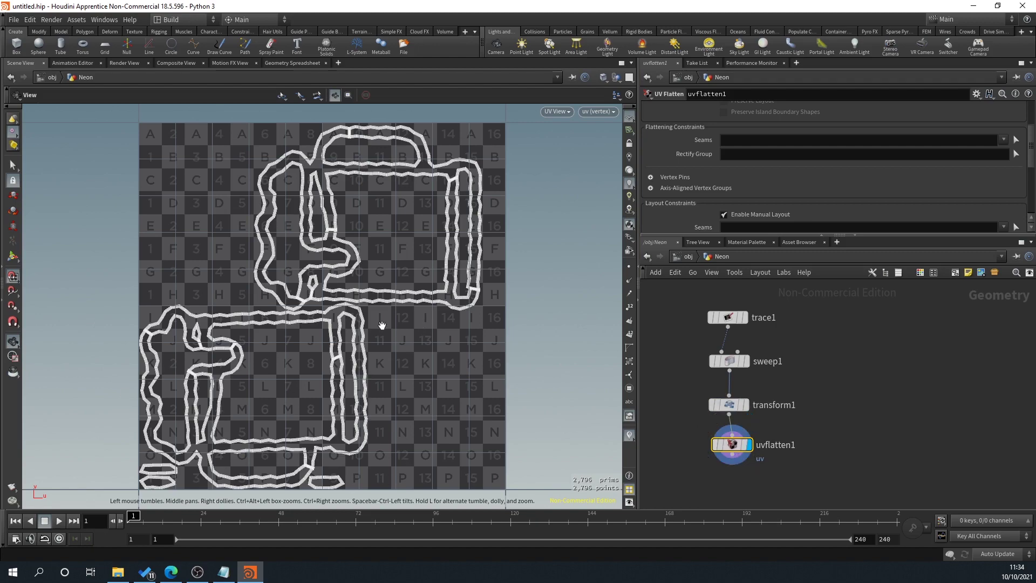
scroll(391, 295, up, 10)
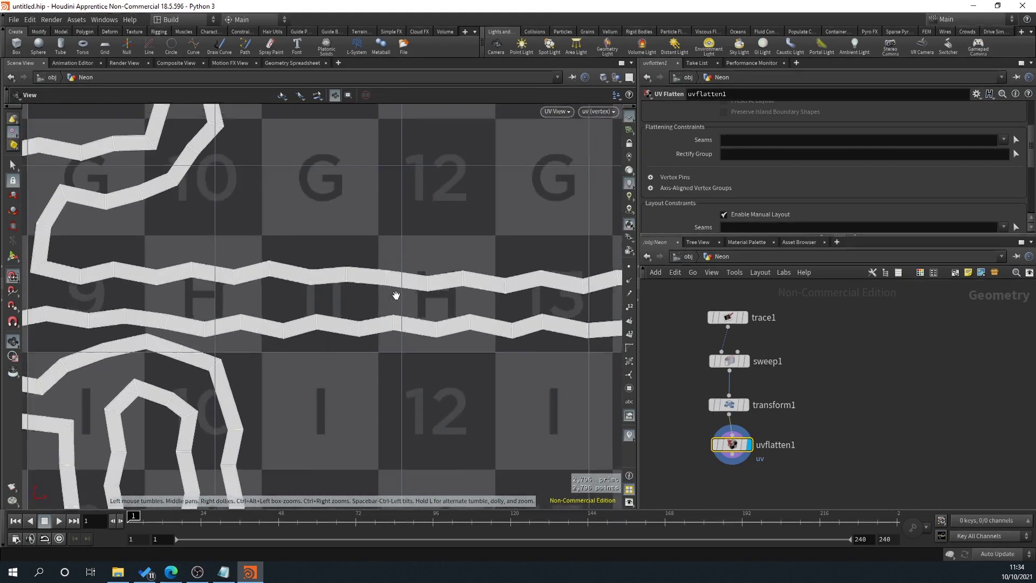
scroll(396, 295, down, 10)
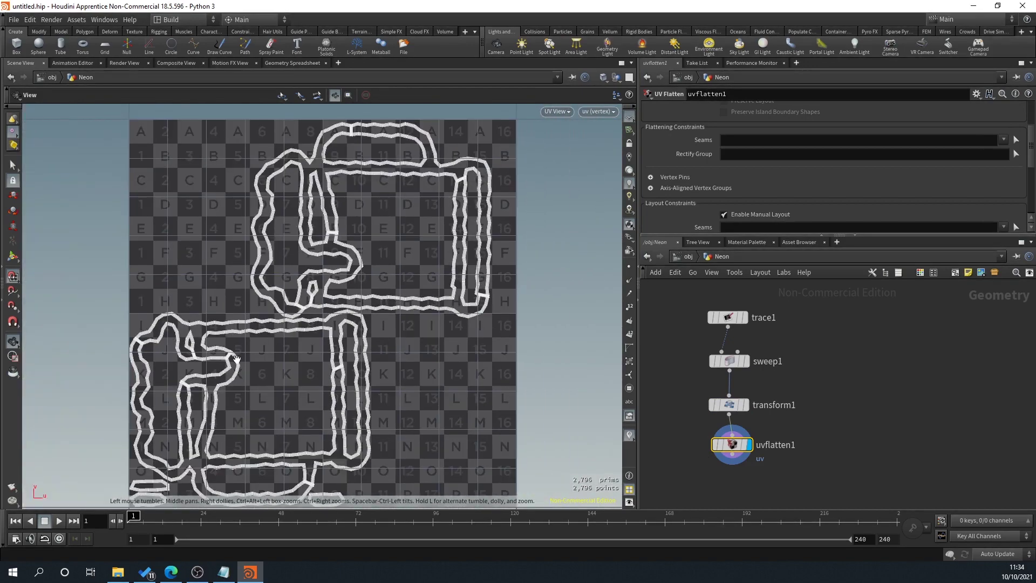
scroll(344, 338, up, 6)
scroll(344, 338, down, 10)
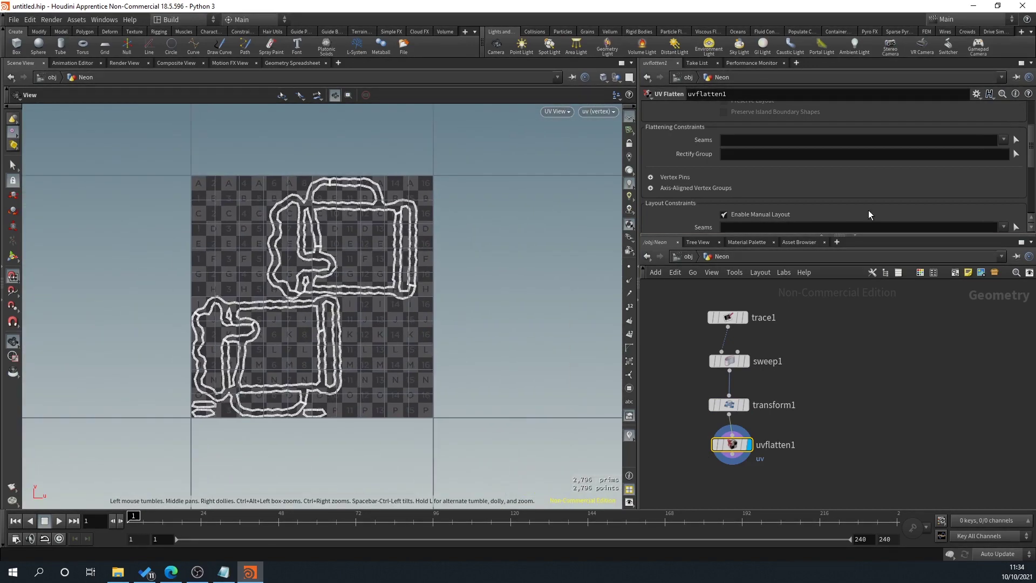
scroll(707, 169, up, 3)
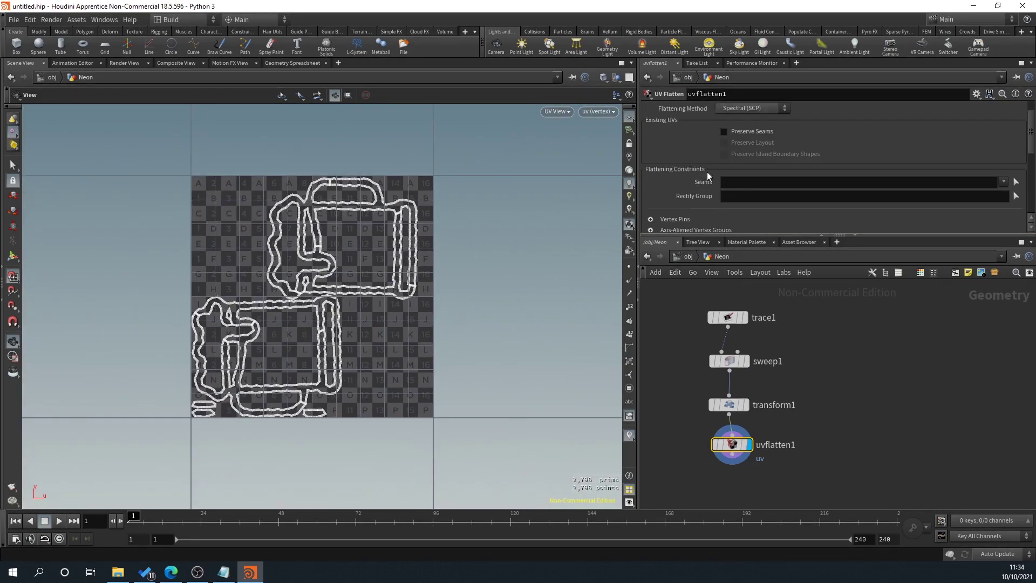
Step: Try ABF flattening, revert to Spectral, then search 'auto' nodes from transform1
click(748, 137)
click(763, 153)
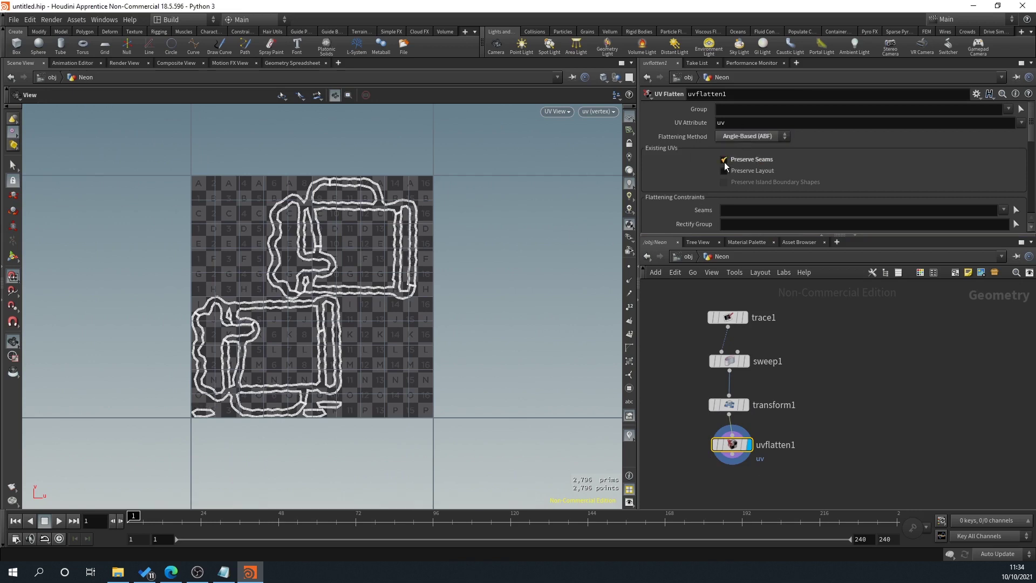
click(749, 136)
click(740, 134)
drag(732, 445, 847, 443)
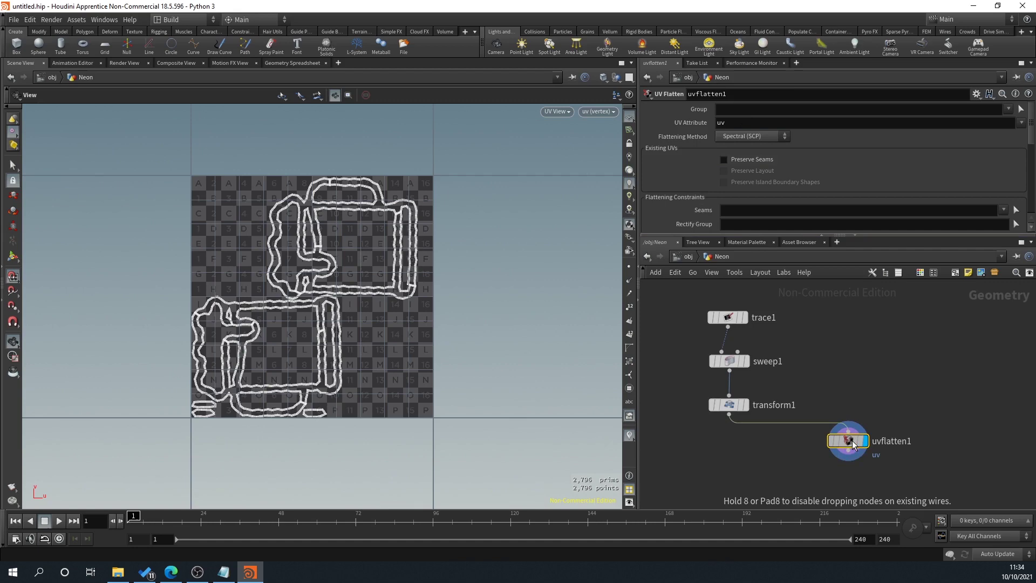
drag(730, 415, 733, 435)
text(auto)
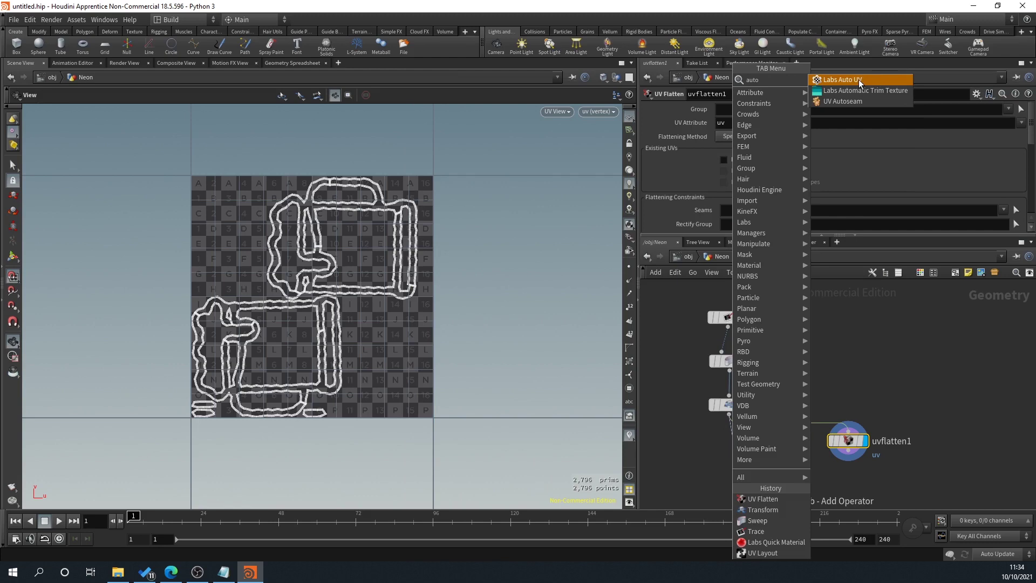
Step: Try a Labs Auto UV node with Shortest Path method, then delete it
click(860, 80)
click(729, 444)
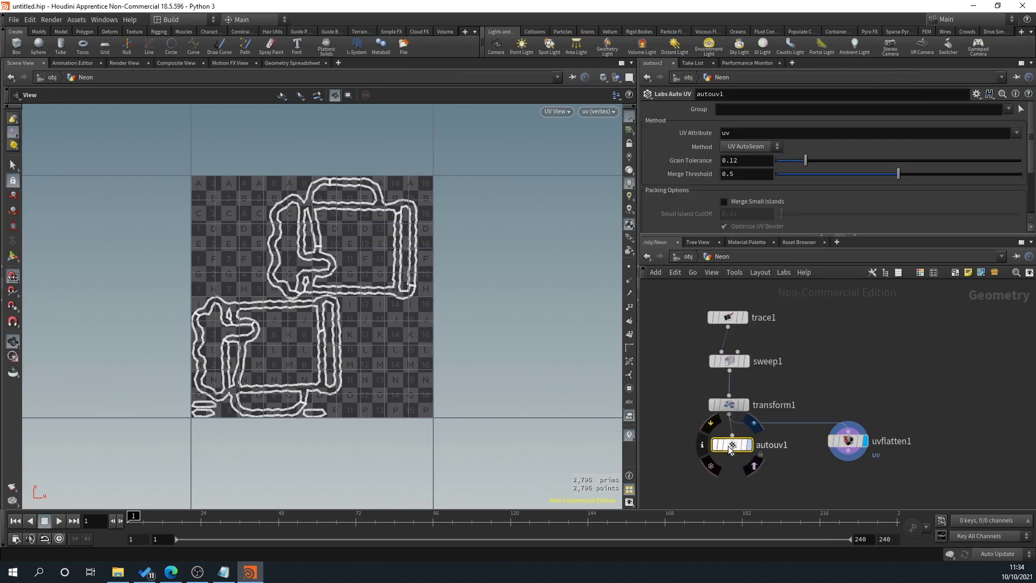
scroll(290, 152, up, 3)
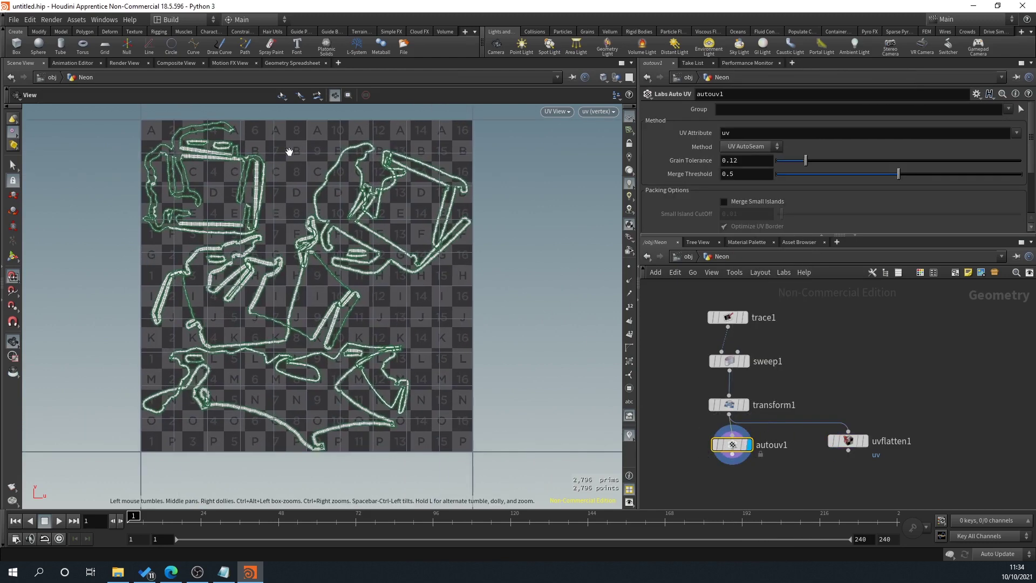
click(745, 146)
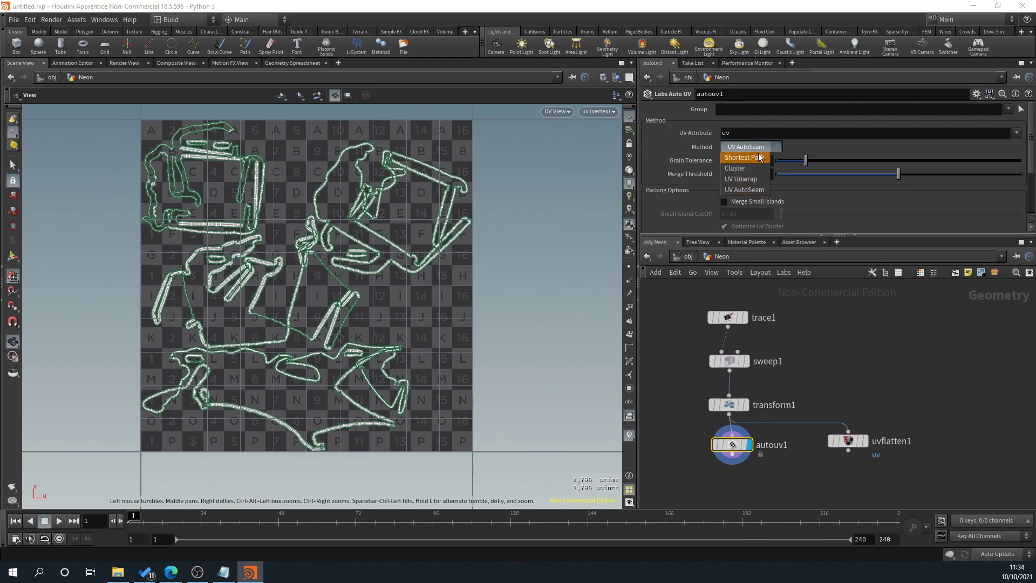
click(743, 153)
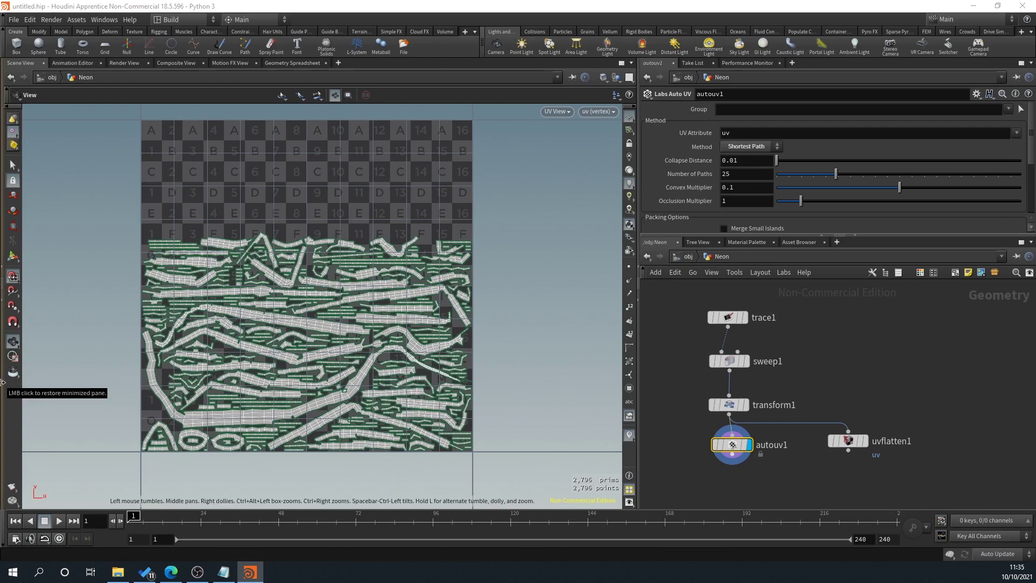
drag(730, 445, 726, 443)
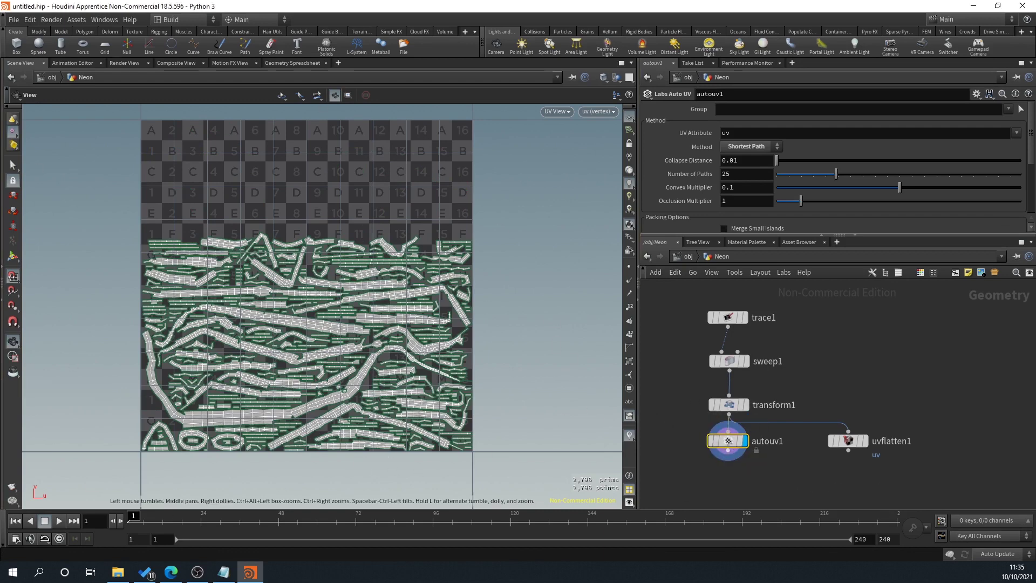
key(Delete)
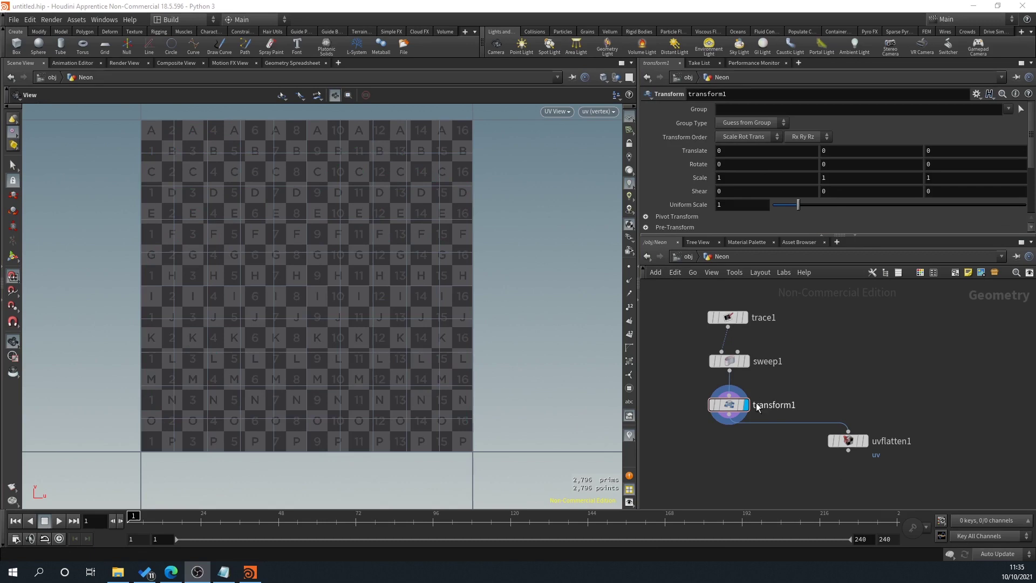
Step: Add a UV Unwrap node under transform1, trying 4 planes before returning to 6
key(Tab)
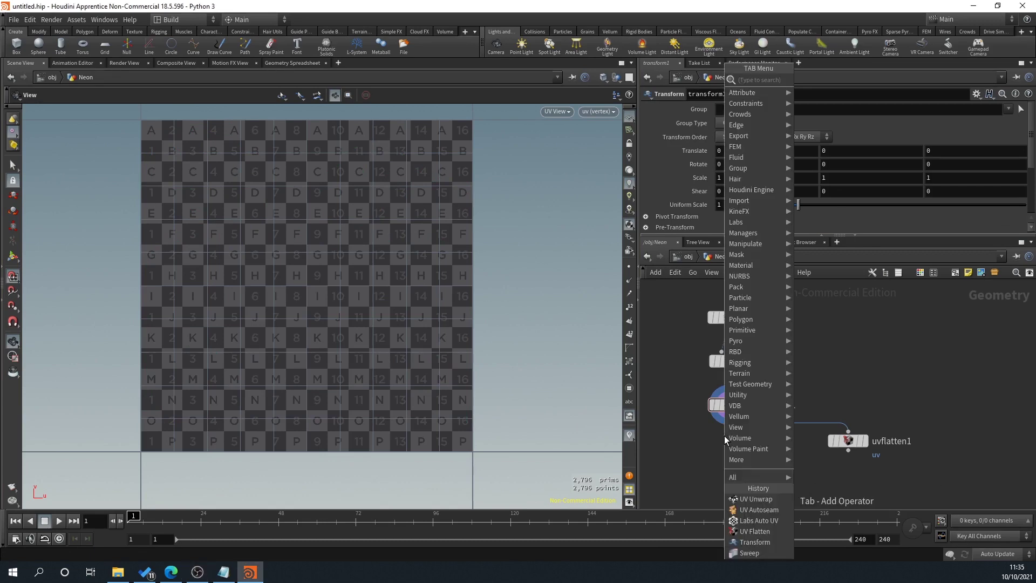
text(uv)
click(845, 211)
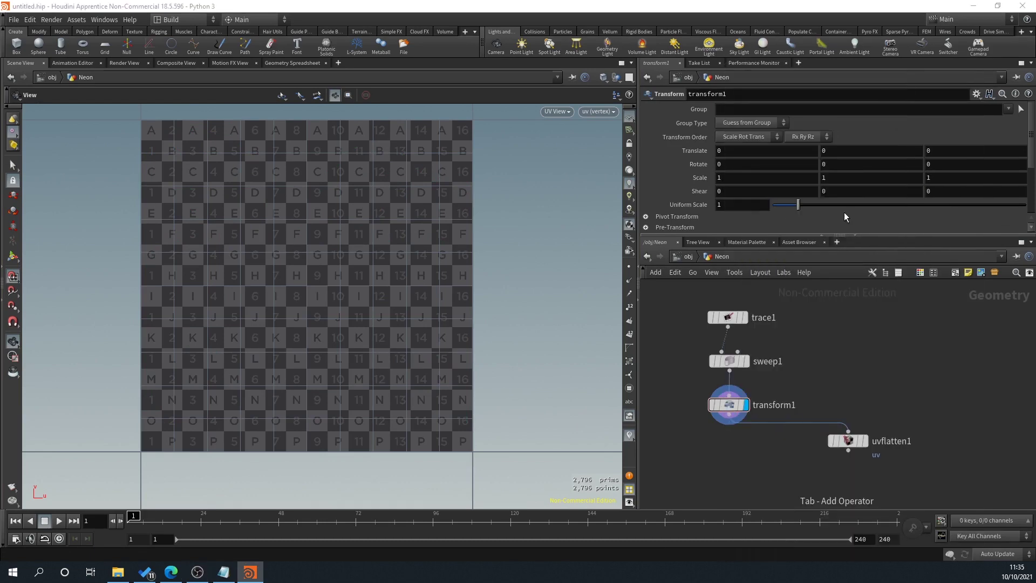
click(733, 450)
scroll(88, 238, up, 4)
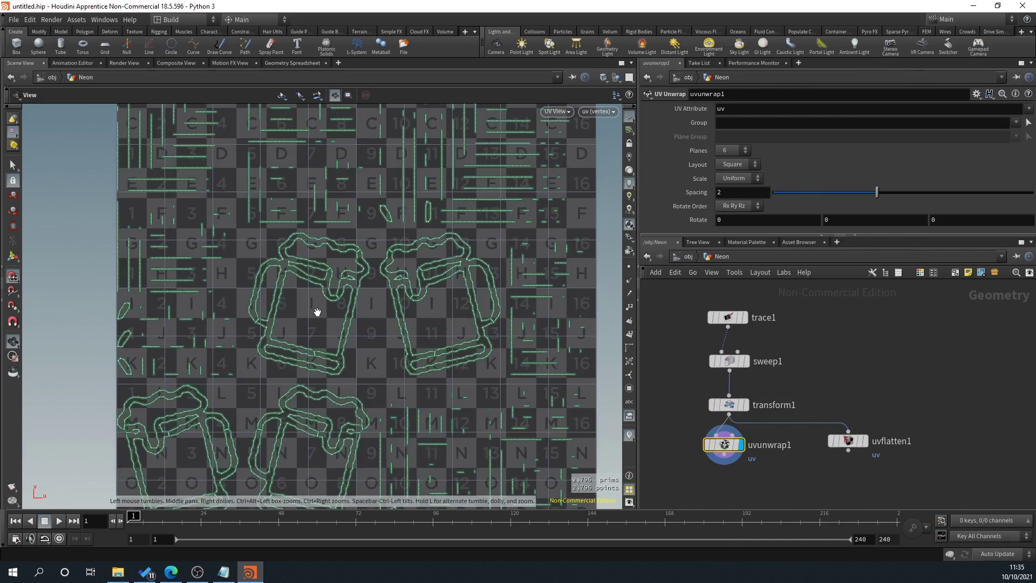
scroll(316, 308, down, 6)
click(726, 151)
click(722, 161)
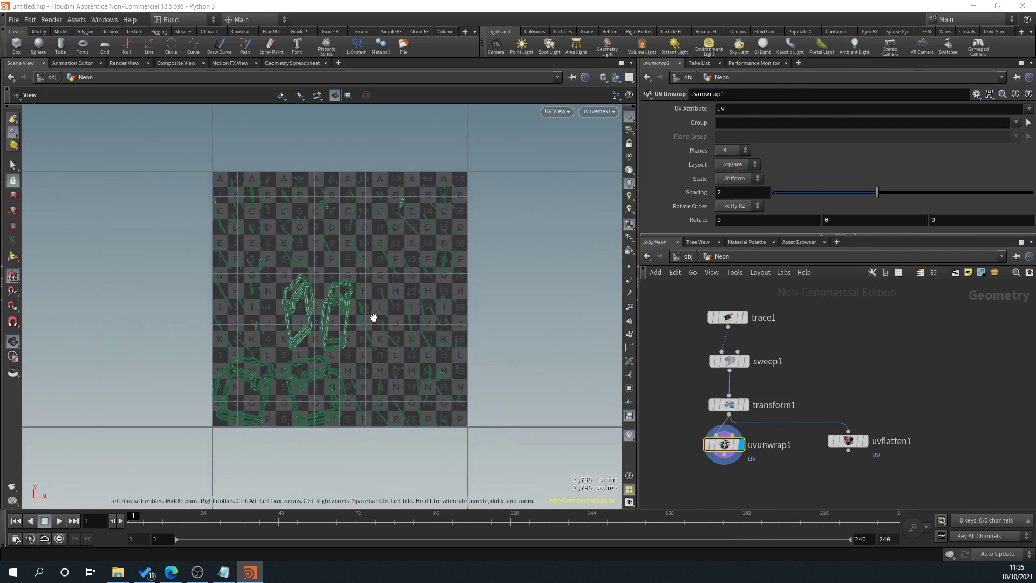
scroll(377, 317, up, 2)
click(734, 152)
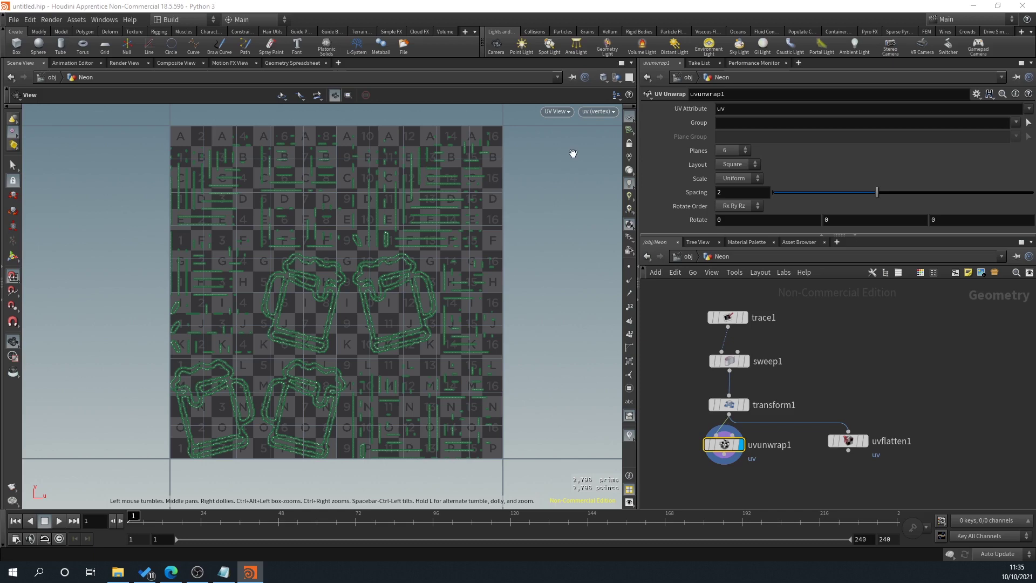
Step: Set the unwrap layout to Square, after trying Strip, keeping Uniform scale
click(735, 165)
click(734, 176)
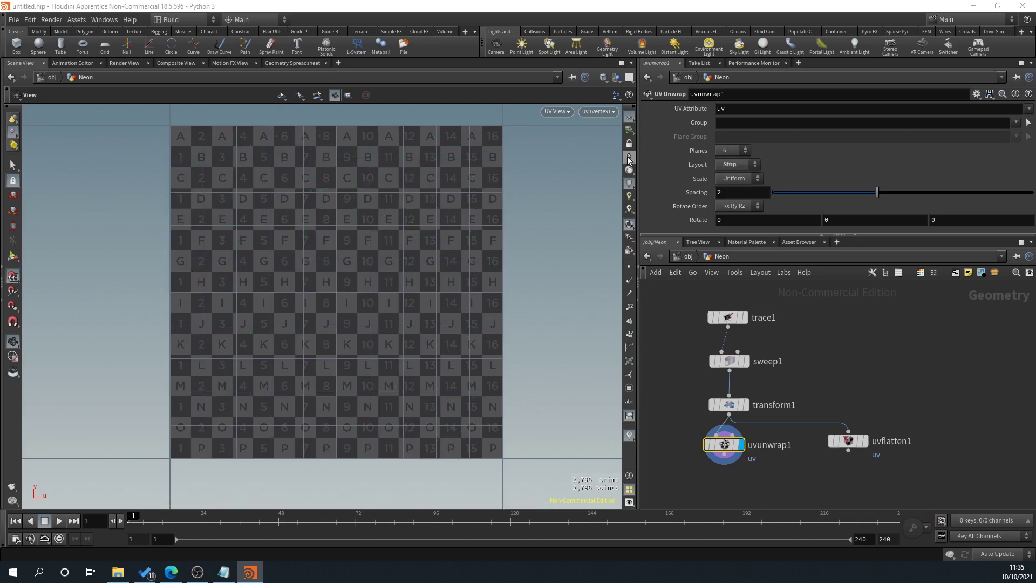
click(742, 166)
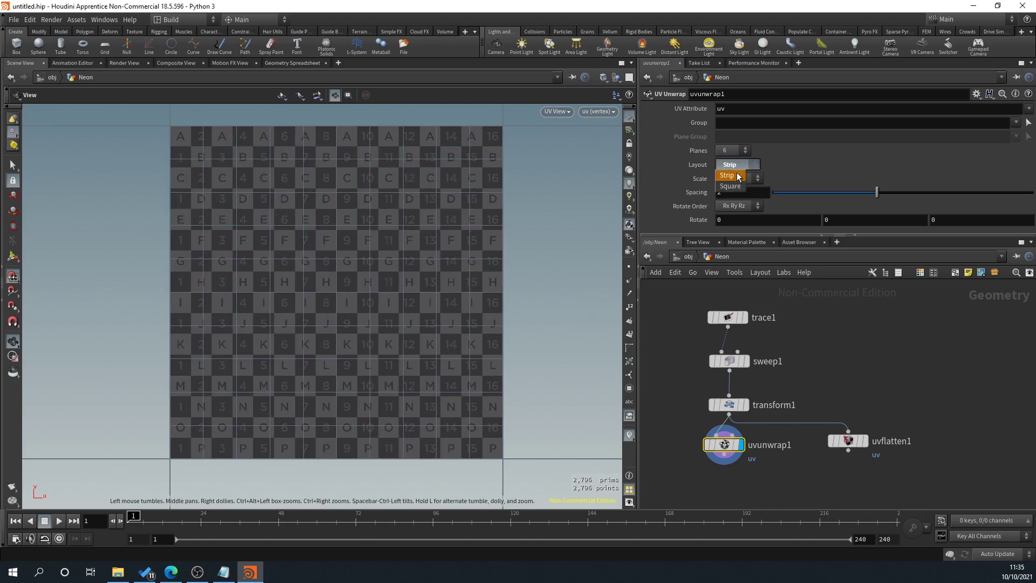
click(737, 163)
click(739, 180)
click(734, 184)
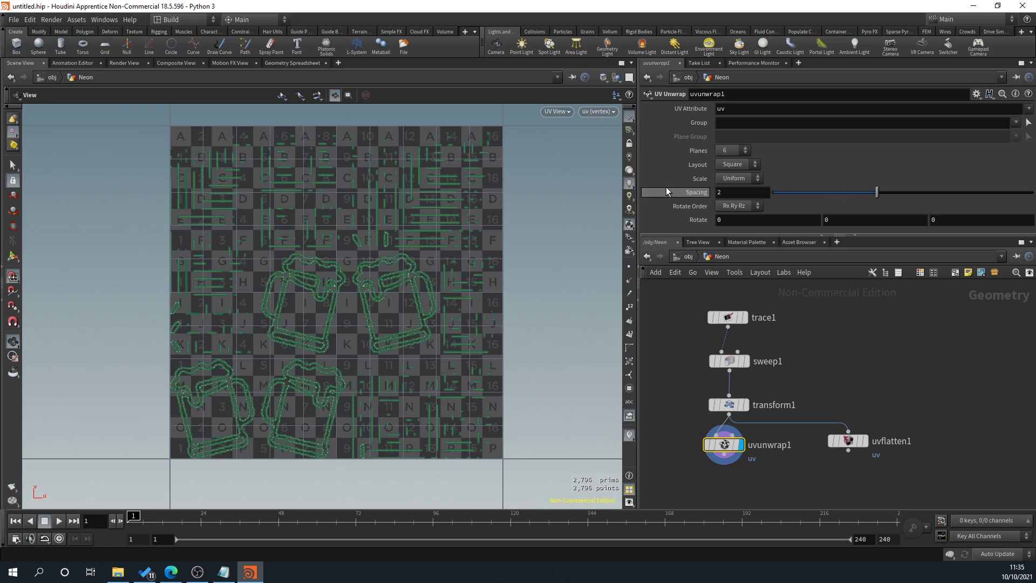
Step: Wire uvflatten1 directly under transform1 and display its flattened UVs
click(745, 405)
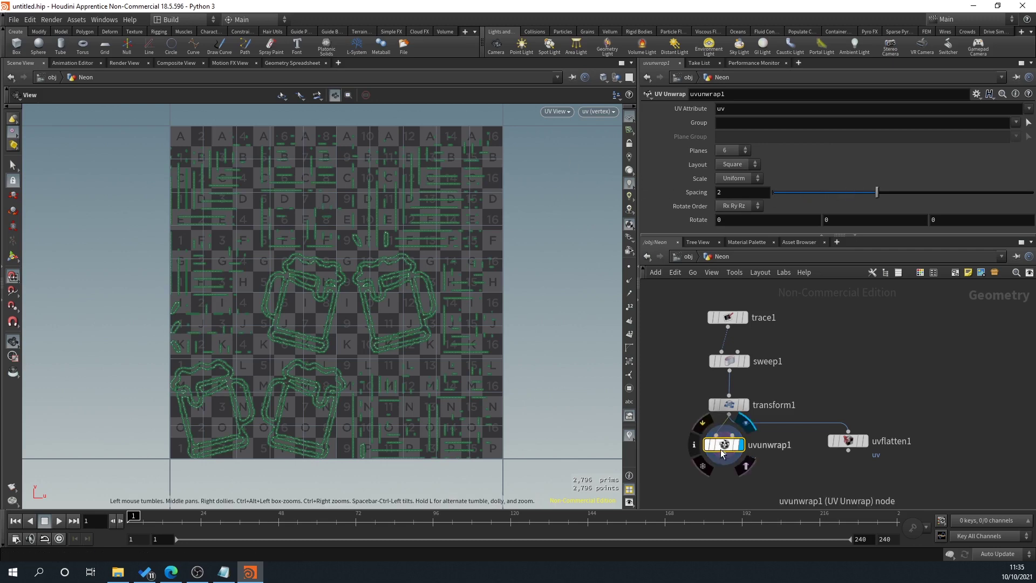
drag(838, 447, 729, 449)
click(746, 446)
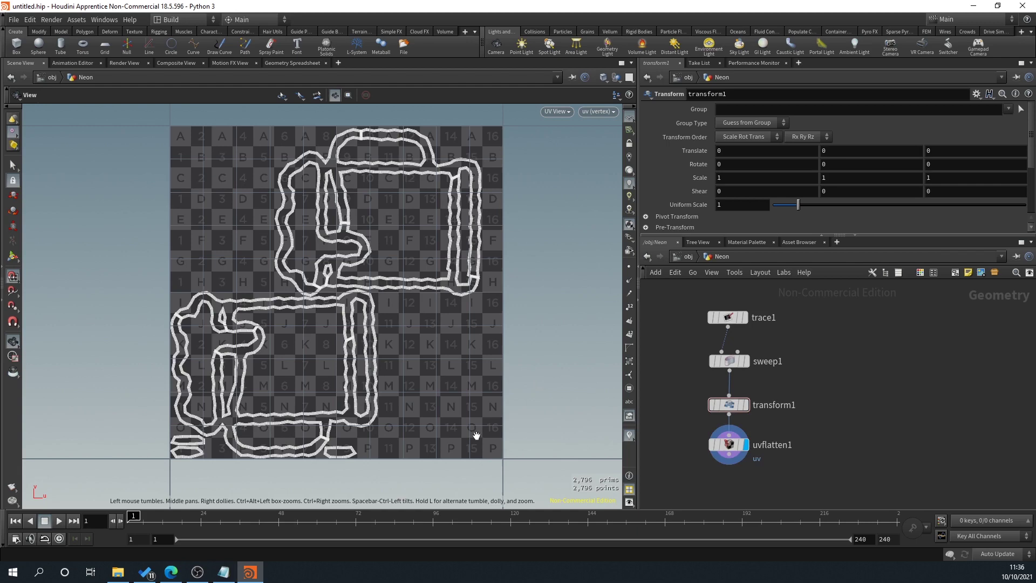
Step: Add a uvlayout1 UV Layout node below uvflatten1, packing the mug UVs at 11.46% coverage
middle_drag(731, 464, 724, 421)
click(723, 417)
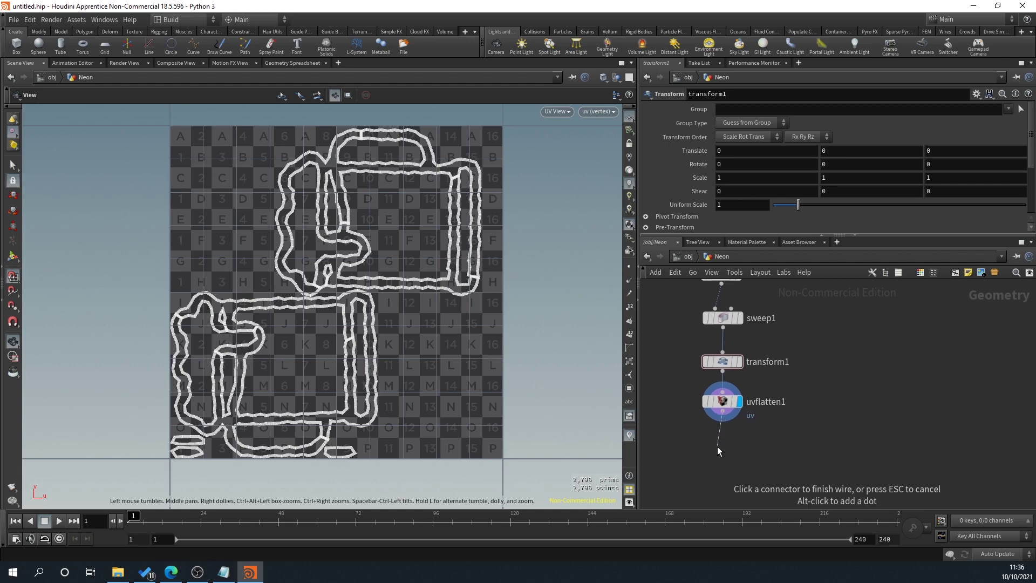
key(Tab)
text(uv)
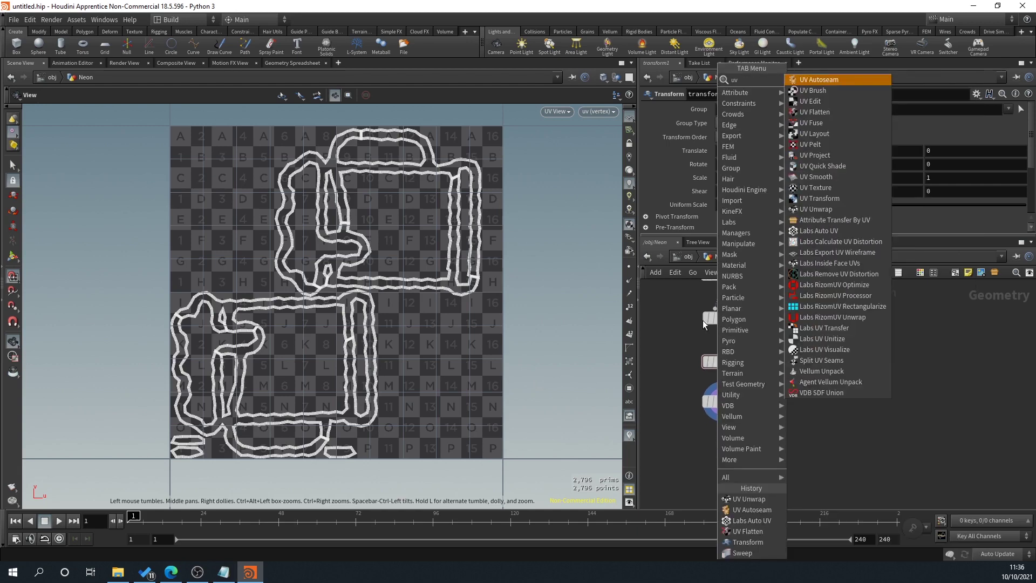
click(833, 135)
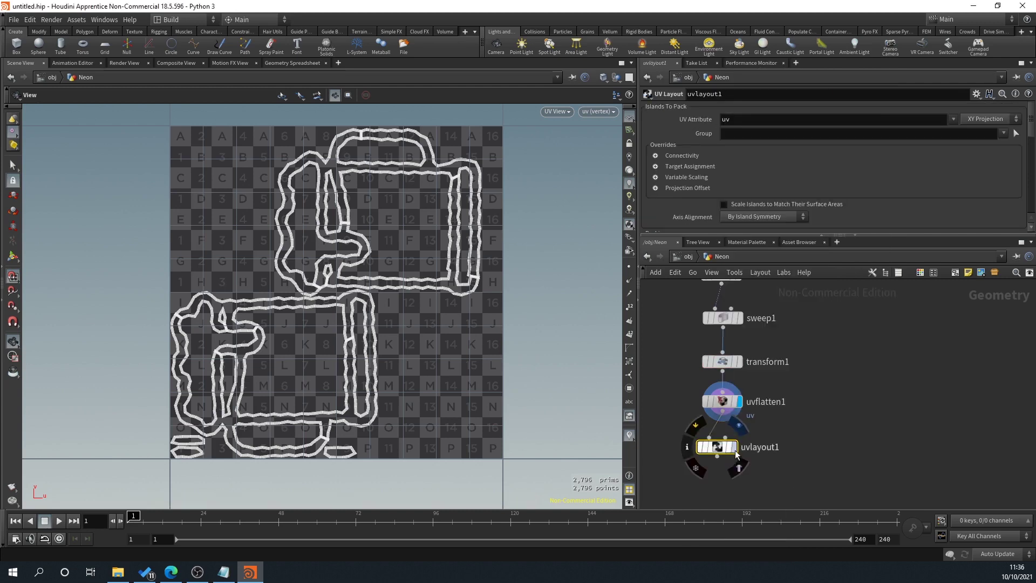
click(726, 445)
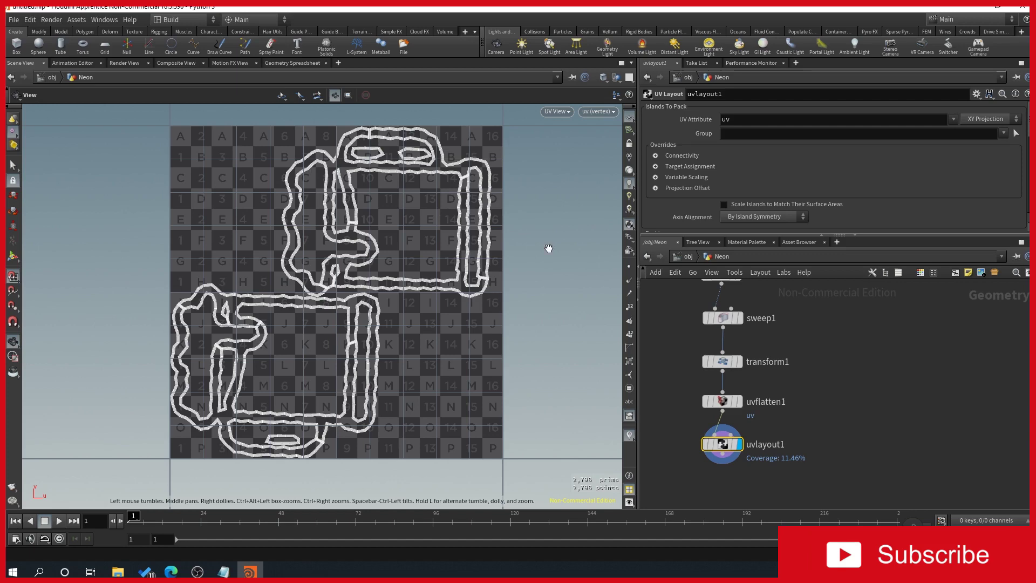
Step: Return the viewport to the perspective view of the 3D mugs and start a node after uvlayout1
key(space+1)
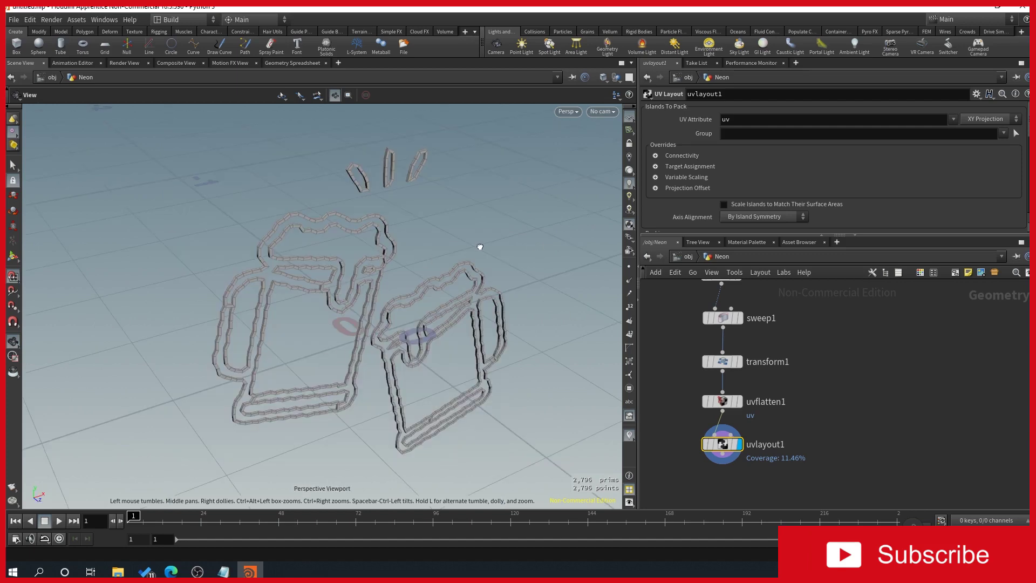
drag(479, 248, 430, 247)
middle_drag(823, 465, 842, 406)
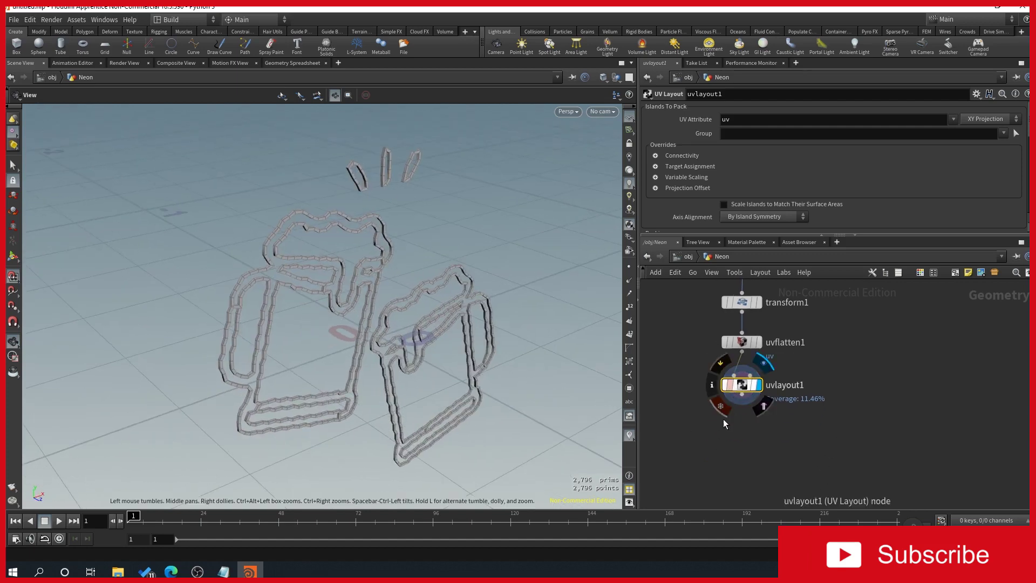
drag(744, 399, 746, 431)
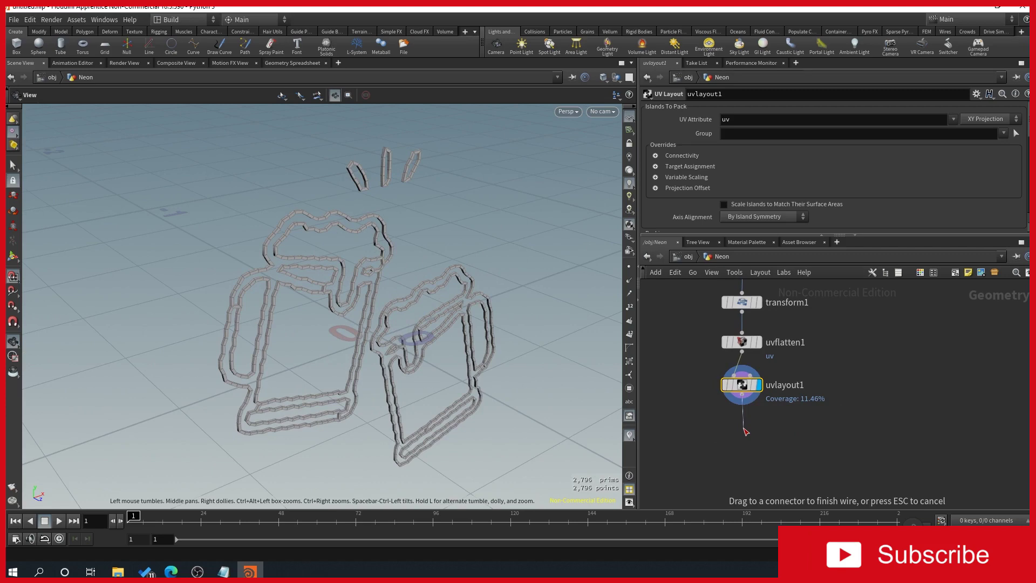
click(745, 431)
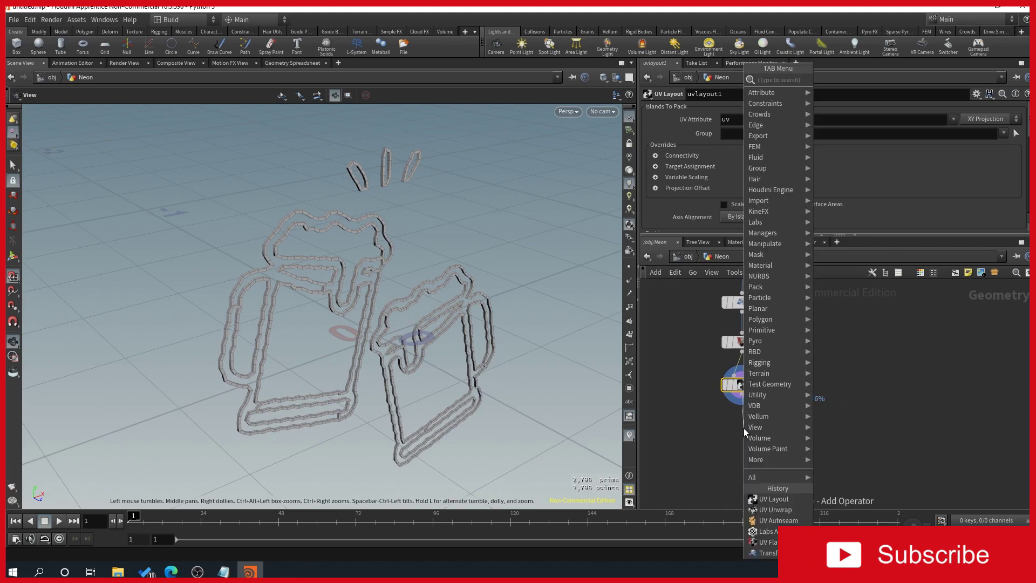
Step: Add a Labs Quick Material node (quickmaterial1) below uvlayout1 and line it up
text(mater)
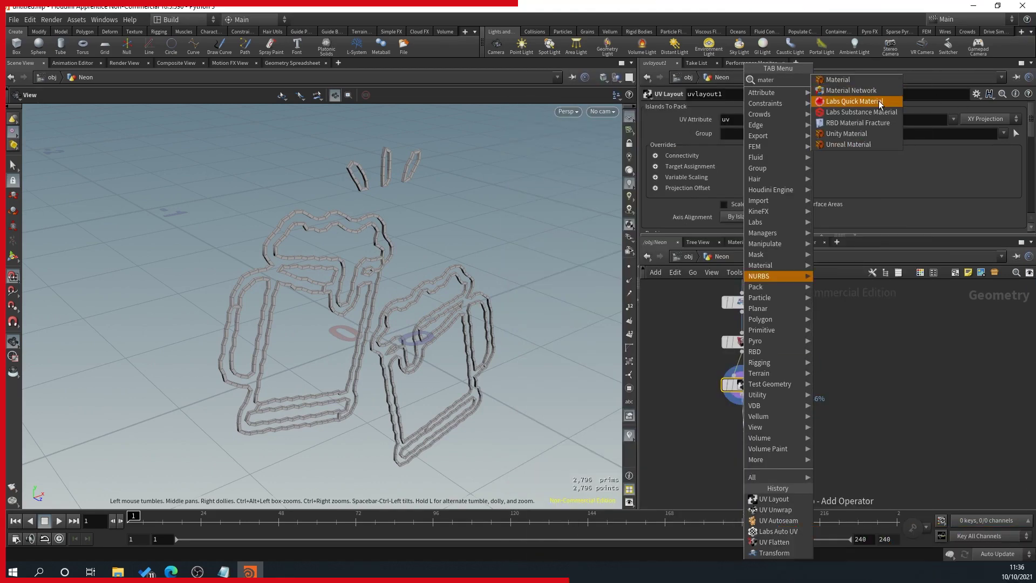
click(878, 101)
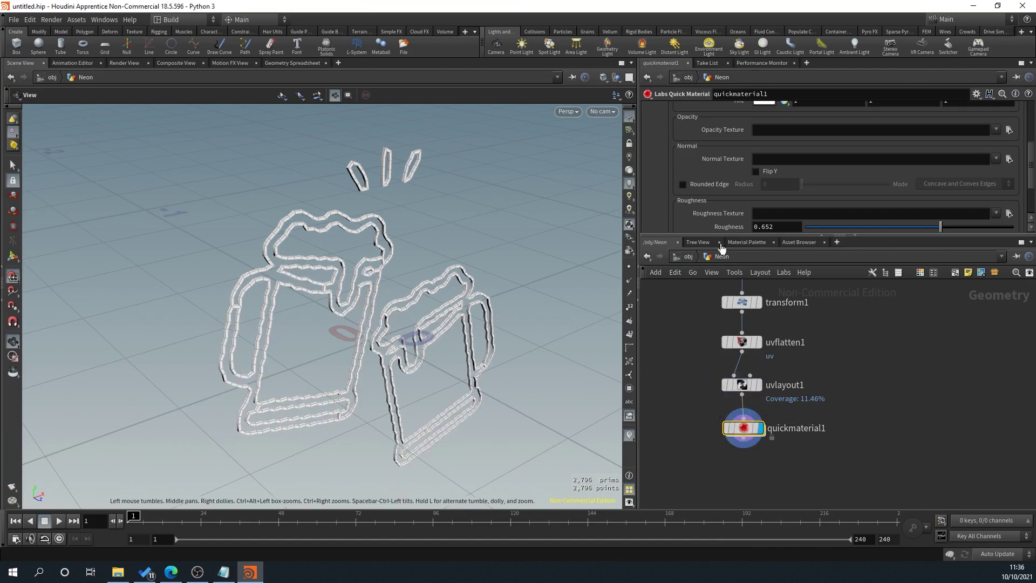
scroll(707, 177, up, 5)
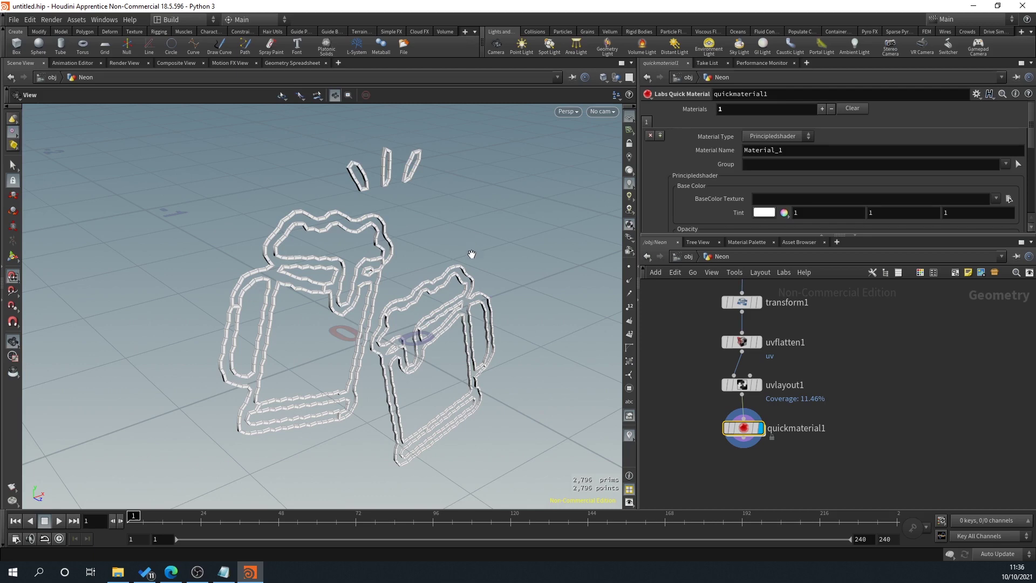
drag(747, 430, 745, 429)
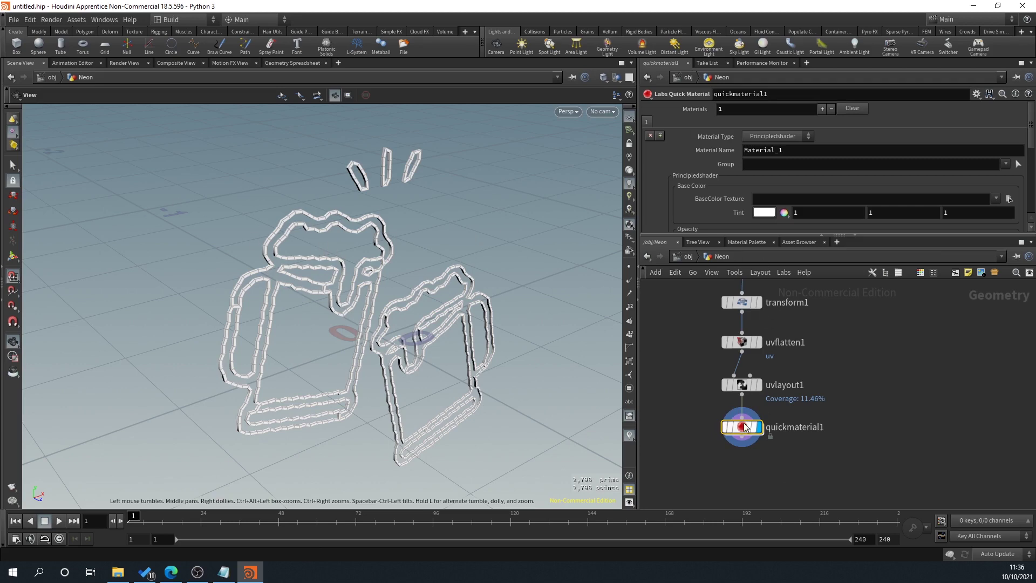
Step: Name the material M_Emissive and set its tint to red
click(803, 149)
text(M_Emissive)
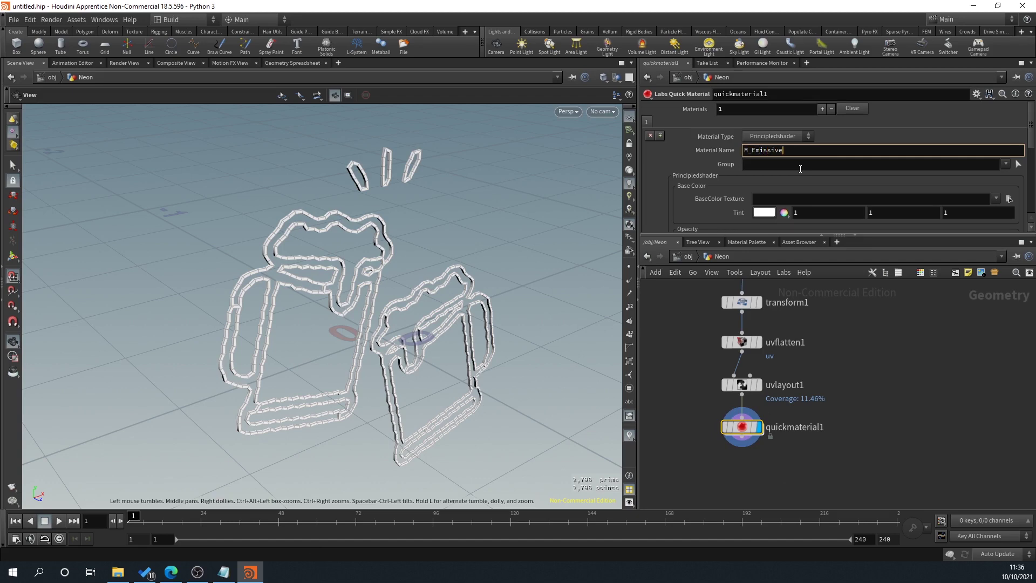
key(Return)
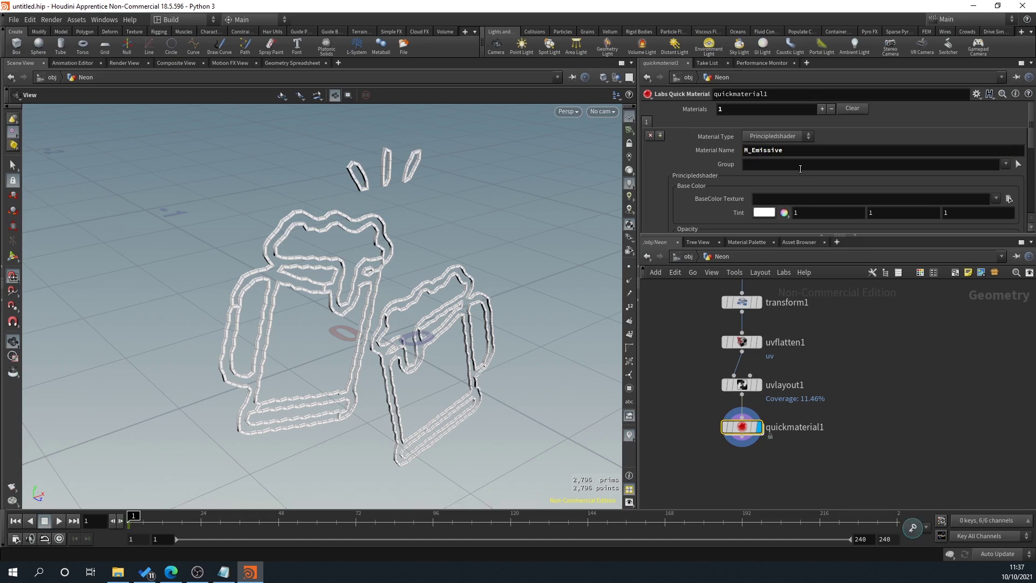
scroll(765, 197, down, 2)
click(765, 184)
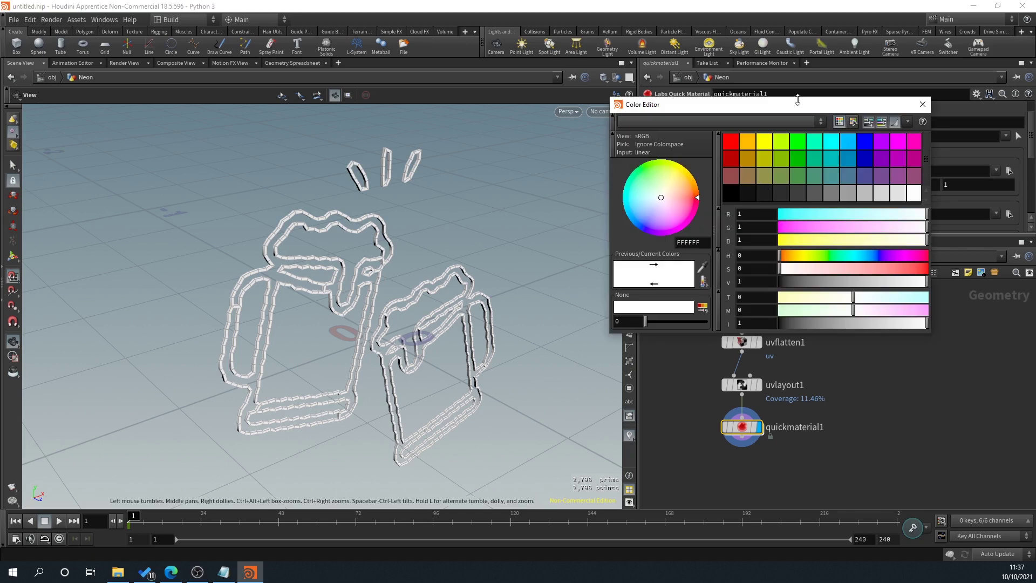
click(734, 140)
click(923, 104)
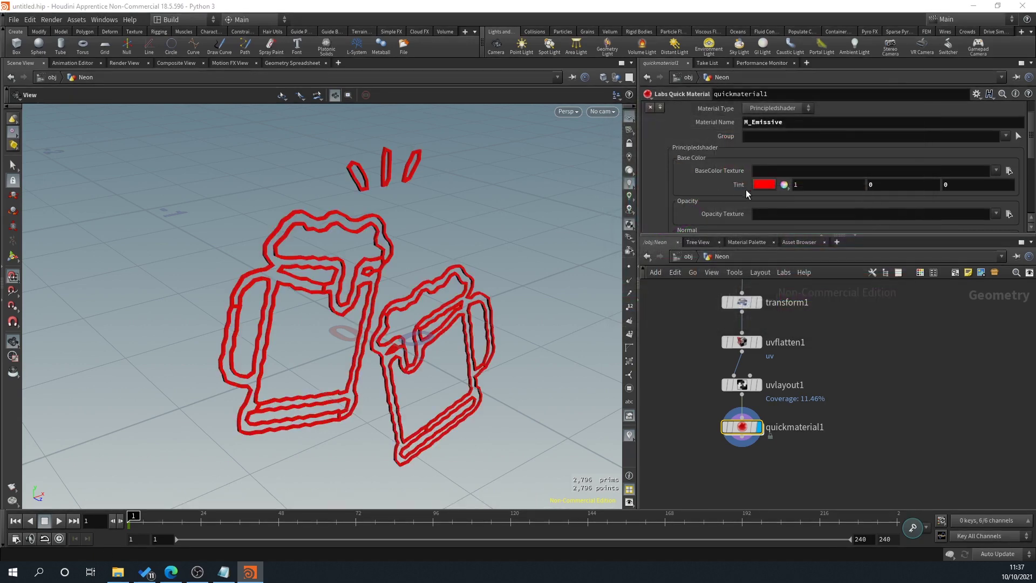
Step: Switch the Material Type to Labs PBR
scroll(746, 190, down, 3)
scroll(702, 212, down, 3)
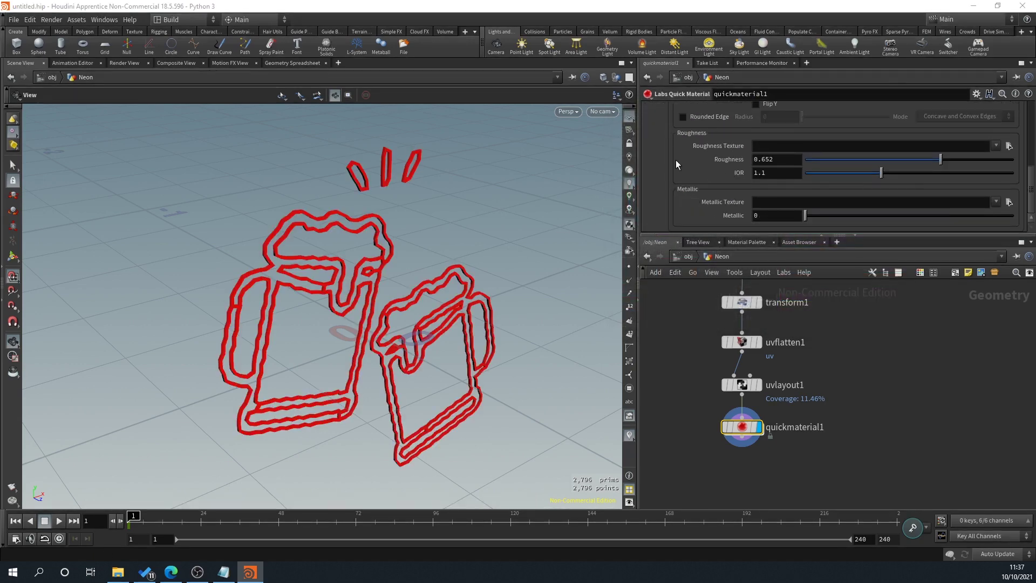
scroll(739, 189, up, 8)
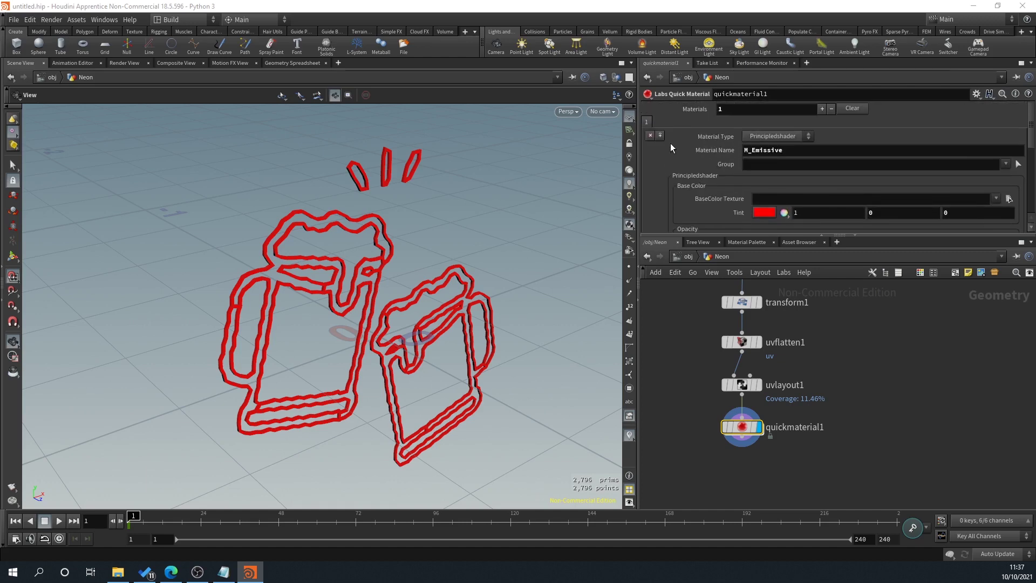
click(778, 136)
click(778, 157)
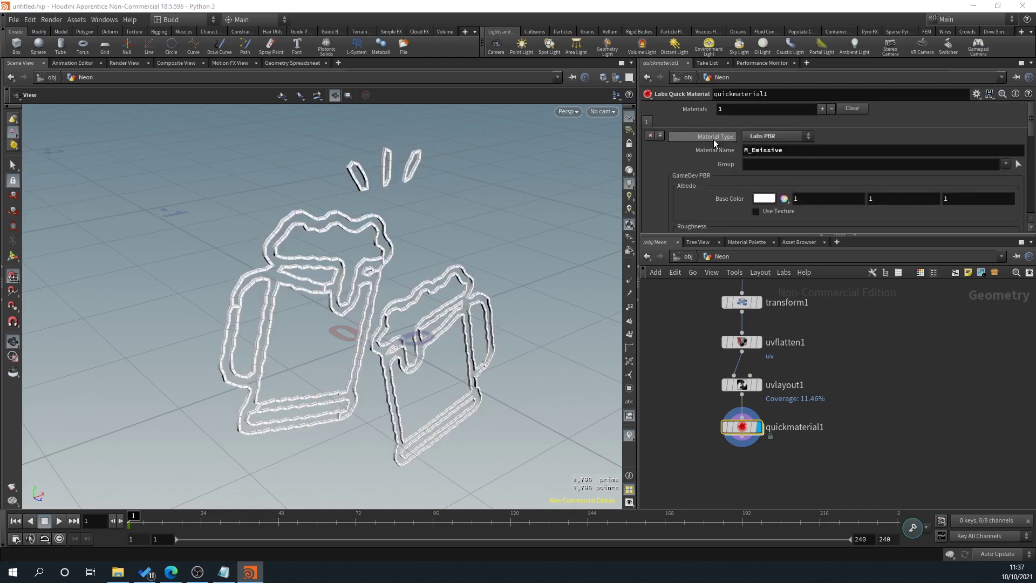
scroll(688, 189, down, 8)
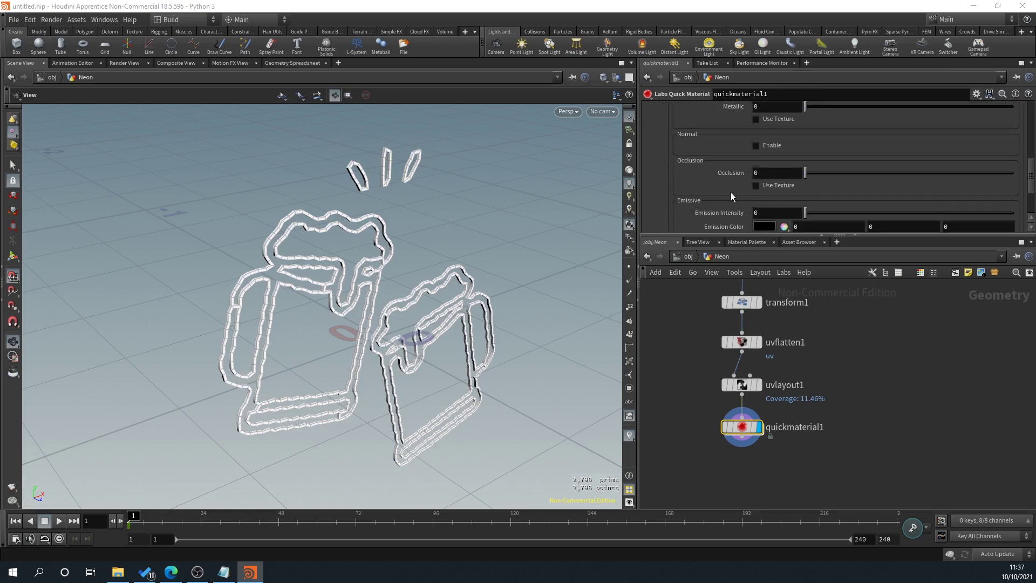
scroll(723, 202, up, 3)
Step: Keep Labs PBR as the type and set the Base Color to red
click(763, 192)
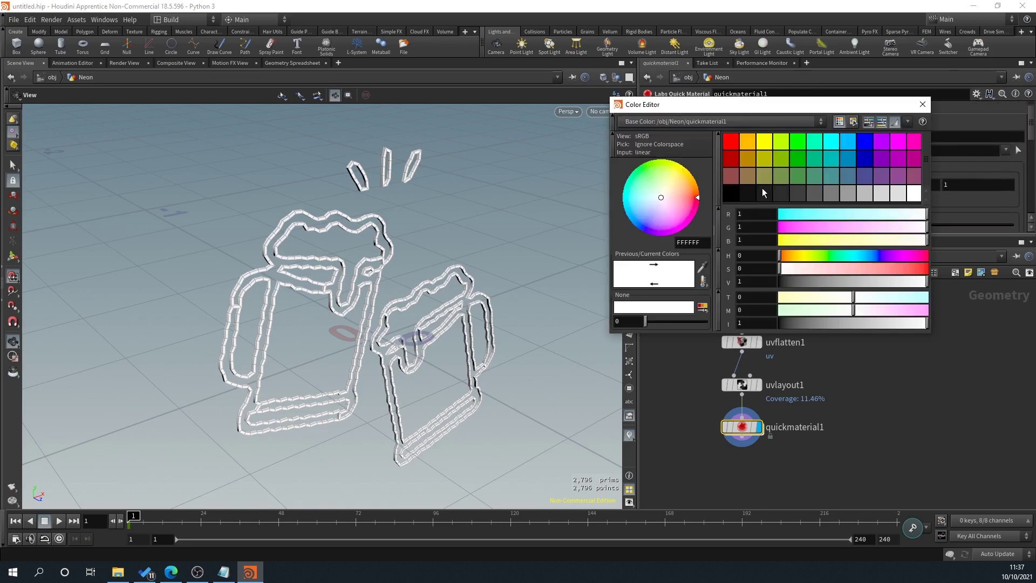
click(920, 103)
click(777, 123)
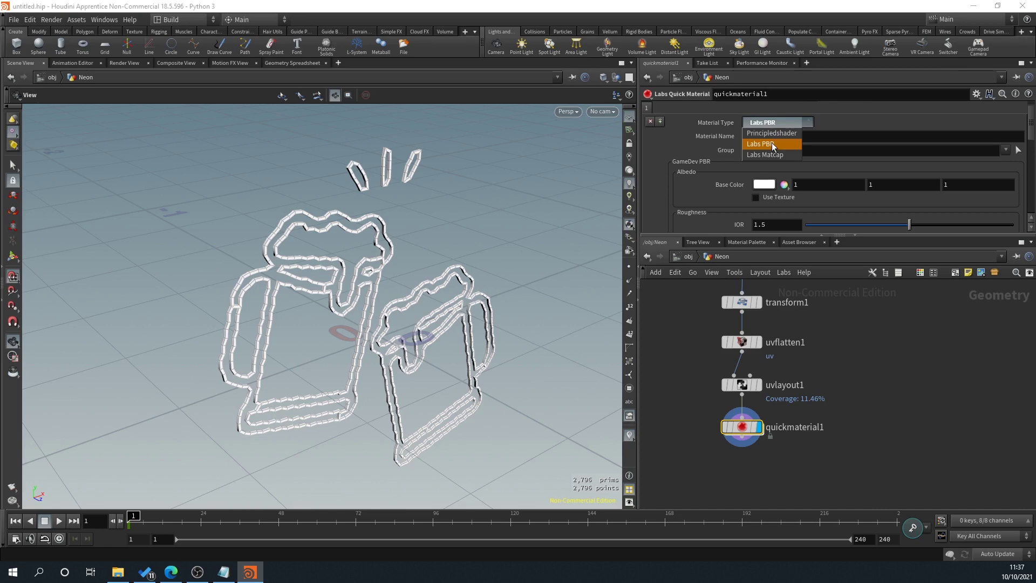
click(771, 143)
click(763, 184)
click(731, 140)
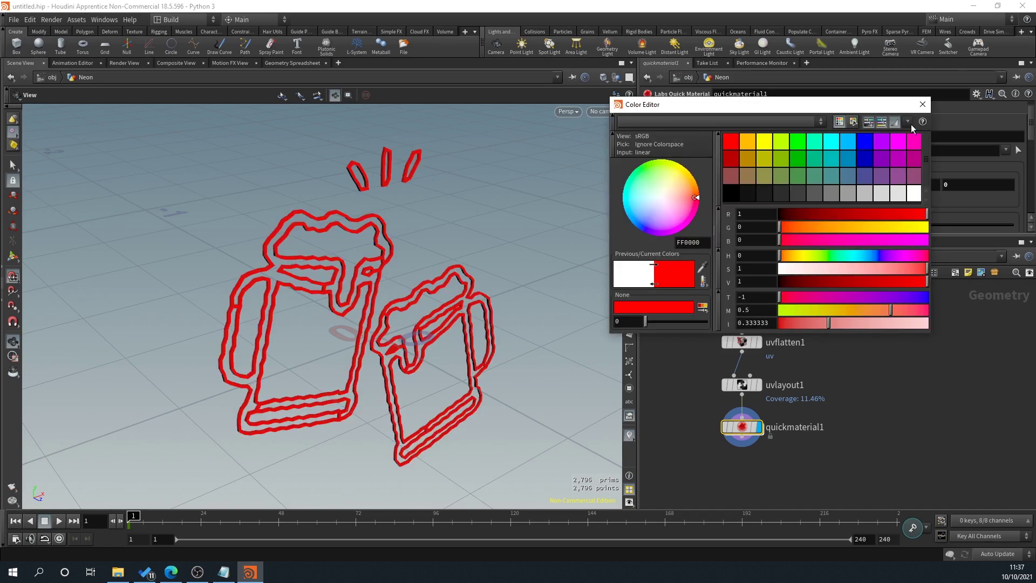
click(923, 105)
Step: Set M_Emissive's emission colour to red (1, 0, 0) and emission intensity to 1.56
scroll(695, 189, down, 3)
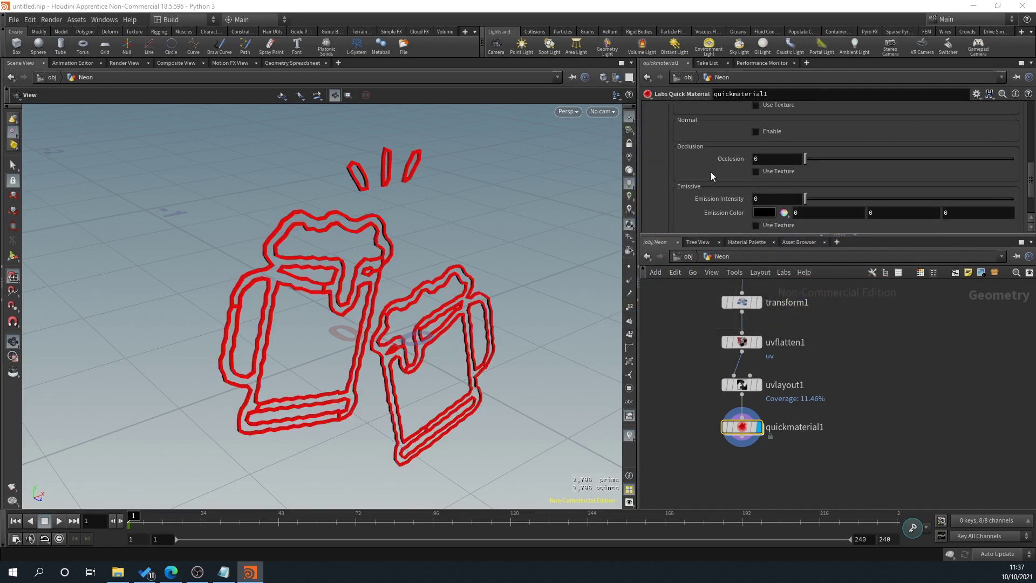
click(770, 212)
click(729, 141)
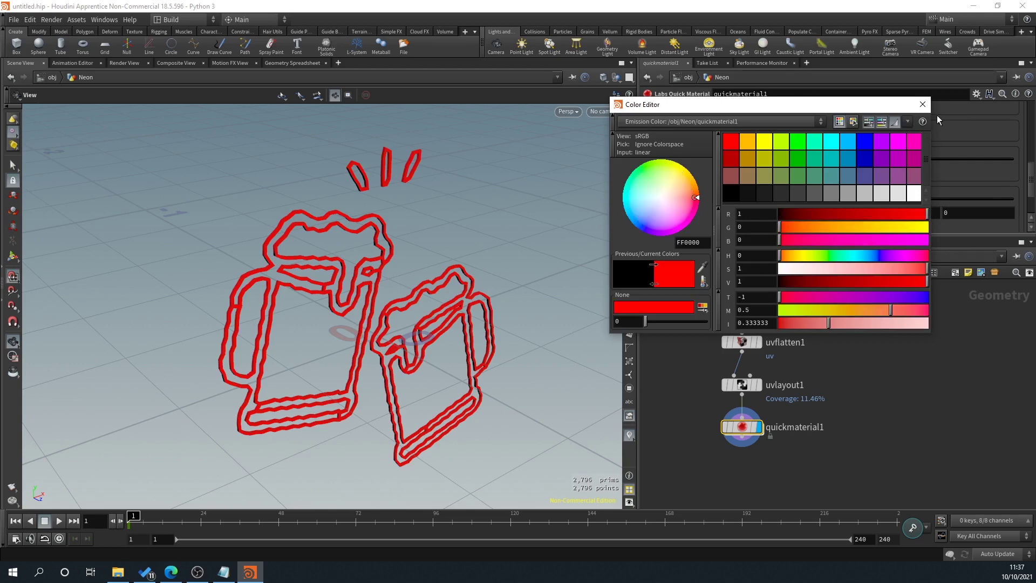
click(923, 104)
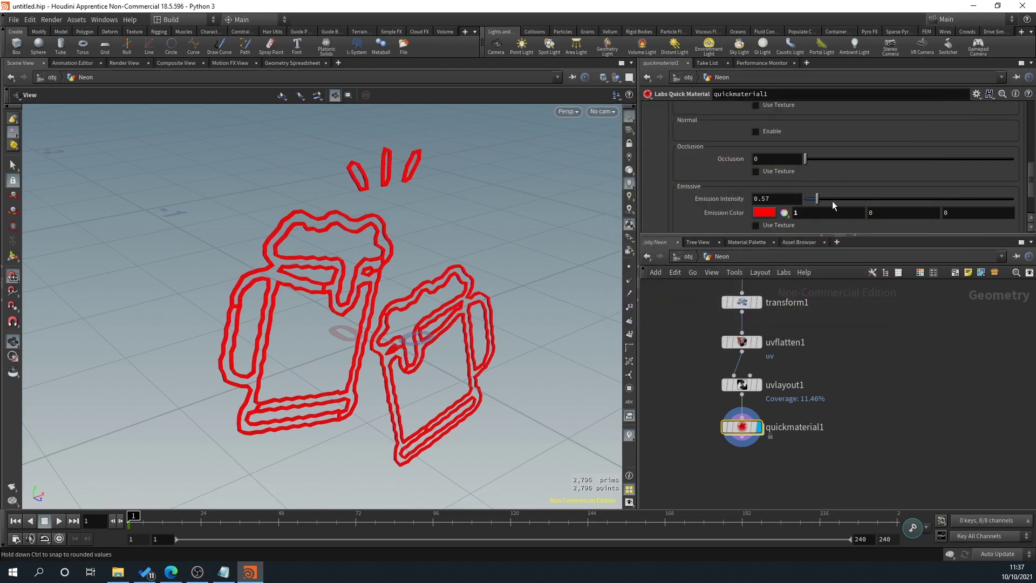
key(k)
drag(804, 198, 837, 190)
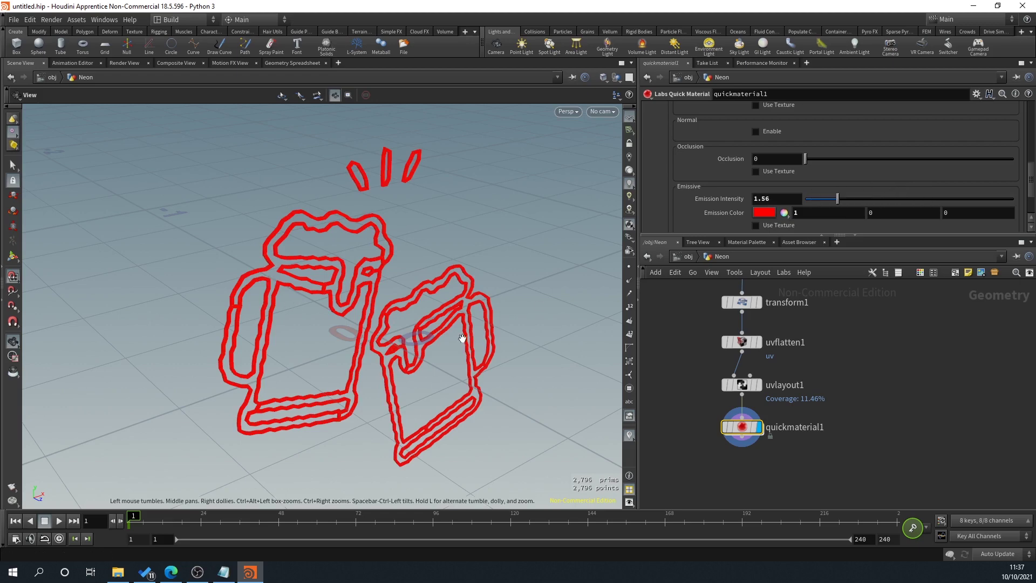
drag(462, 338, 496, 360)
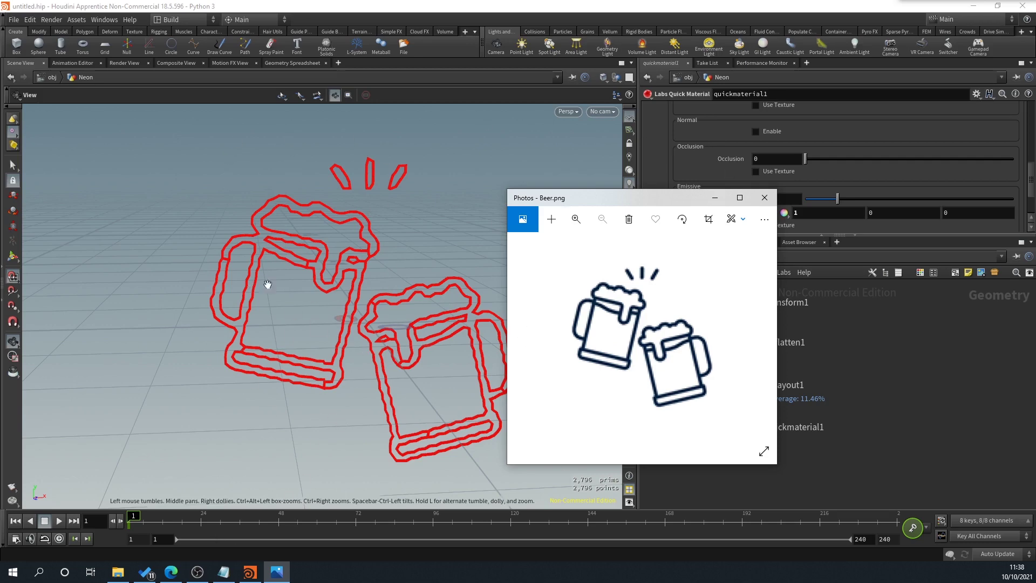
Step: Bring Houdini in front of the Beer.png photo and dolly in on the neon beer mugs
click(431, 233)
right_drag(303, 248, 358, 308)
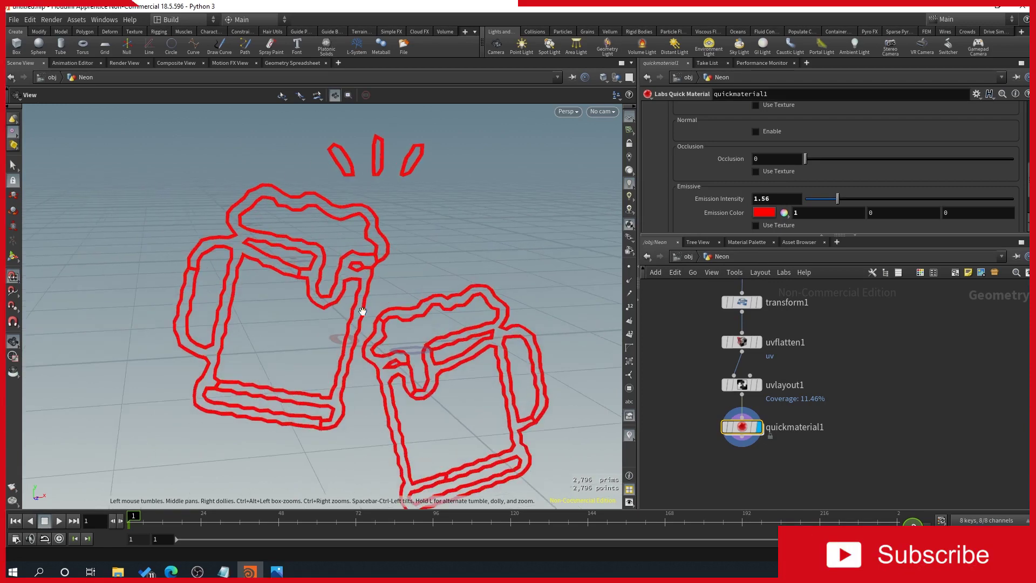
Step: Change trace1's Image Input from the beer image to Bowling.jpg
scroll(804, 366, up, 2)
scroll(857, 286, up, 3)
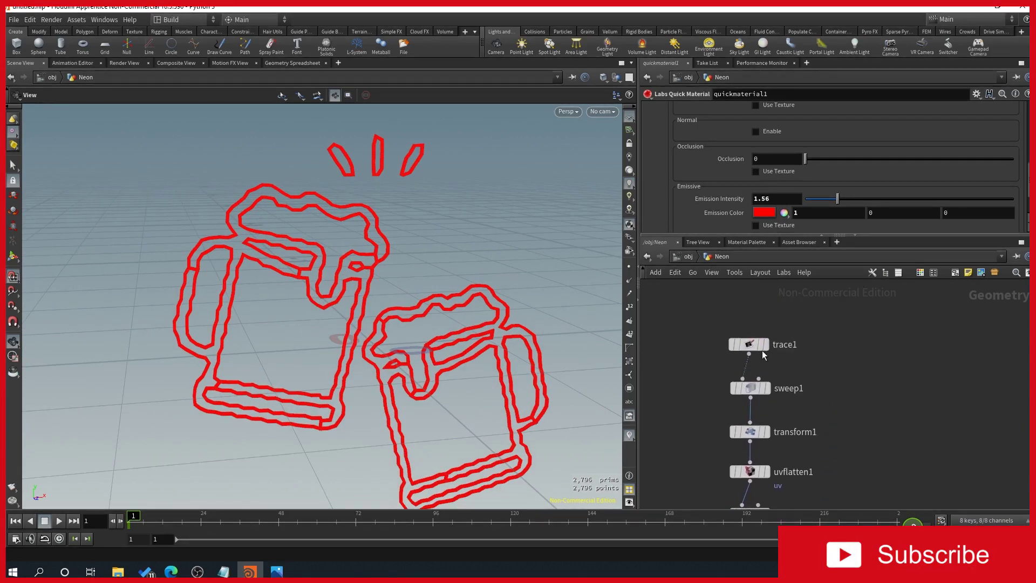
click(750, 343)
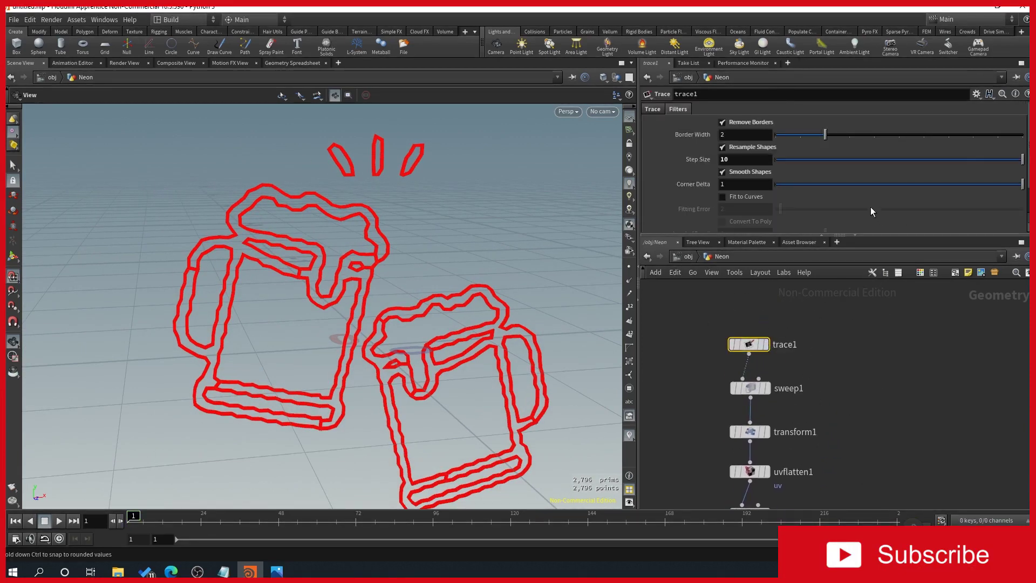
click(654, 109)
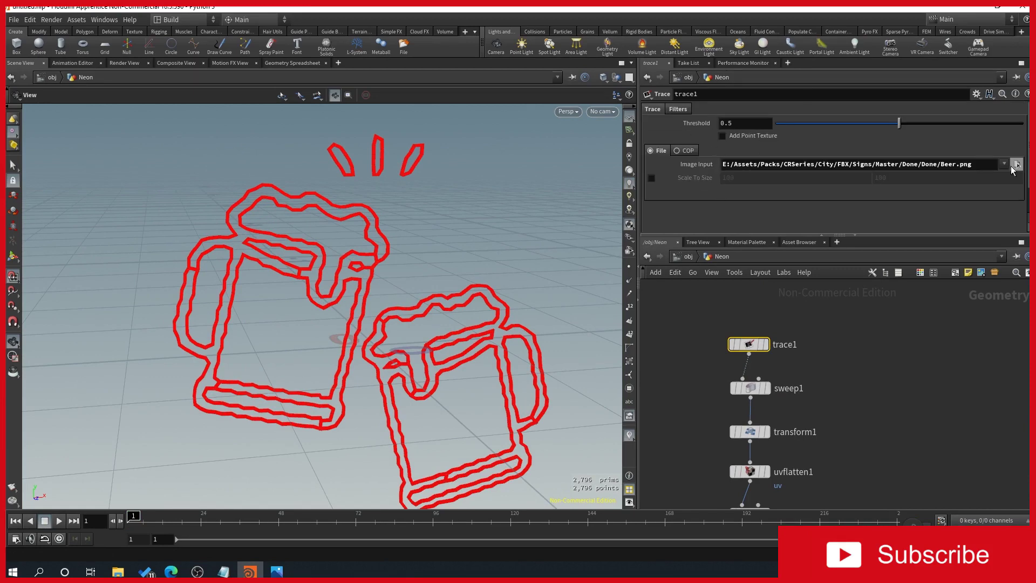
click(1017, 165)
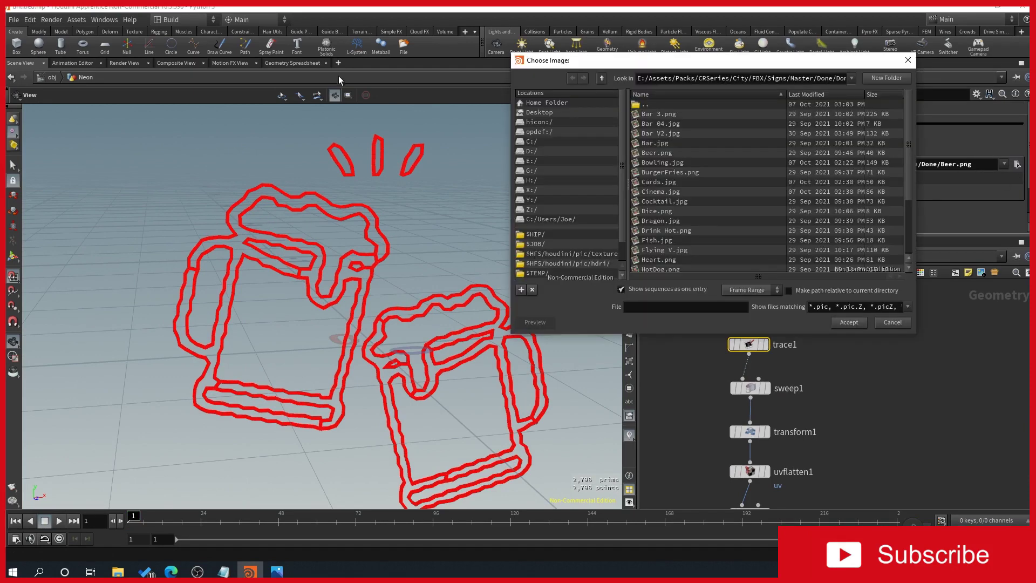
double_click(672, 163)
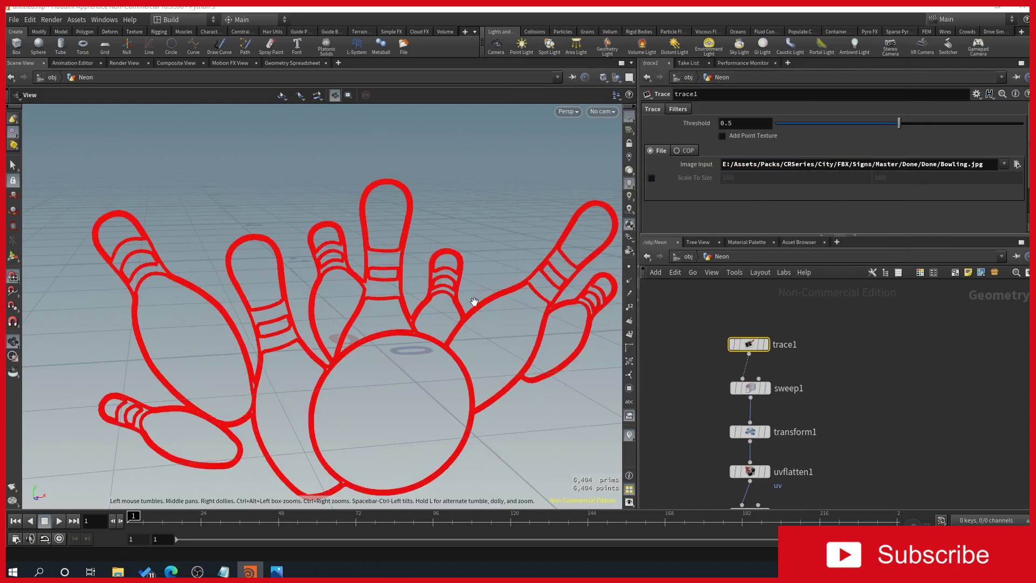
mouse_move(523, 350)
mouse_down()
mouse_move(464, 358)
mouse_move(555, 354)
mouse_move(356, 340)
mouse_move(453, 453)
mouse_move(412, 432)
mouse_move(432, 421)
mouse_up()
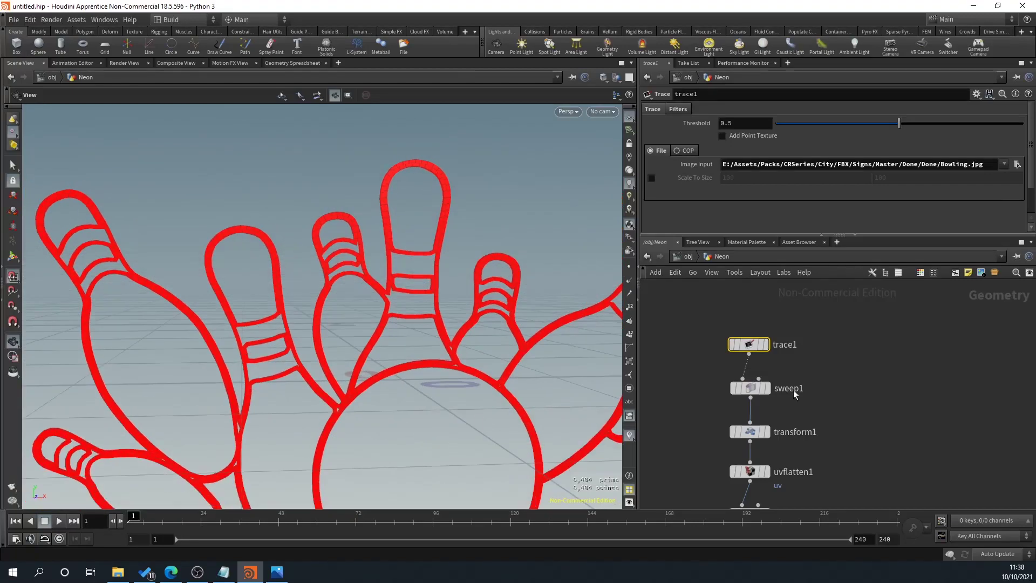
Step: Set trace1's Filters Step Size to 20, giving the bowling pin and ball outline
click(678, 109)
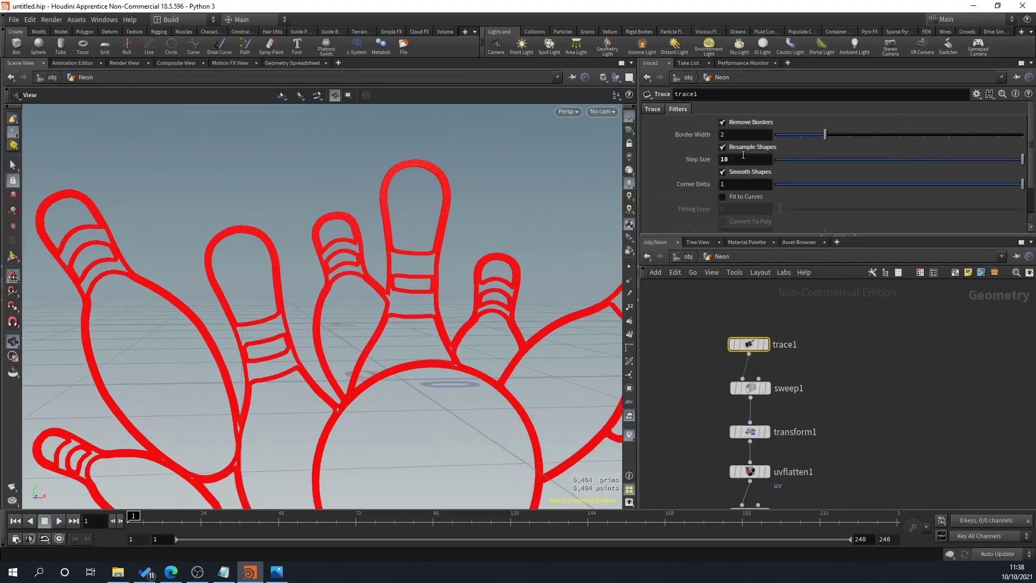
click(744, 159)
text(0)
key(Return)
drag(442, 345, 389, 282)
scroll(394, 210, down, 5)
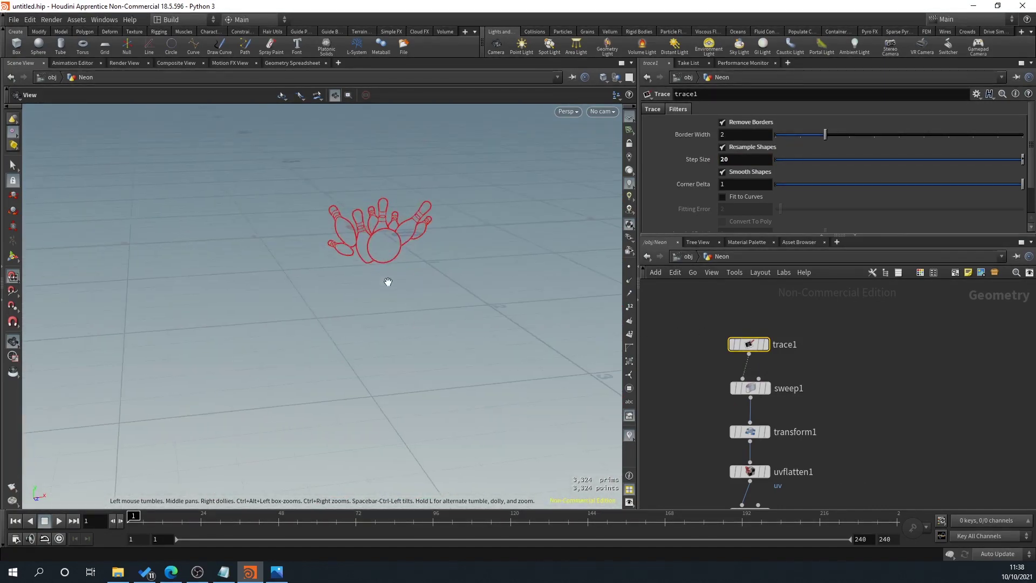
scroll(383, 272, up, 5)
click(749, 386)
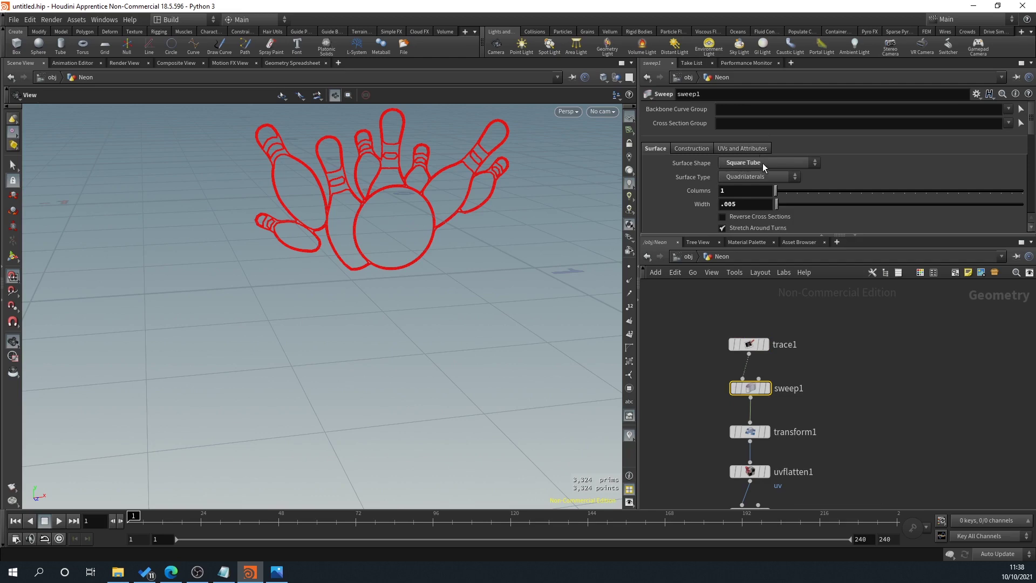
click(723, 164)
click(759, 182)
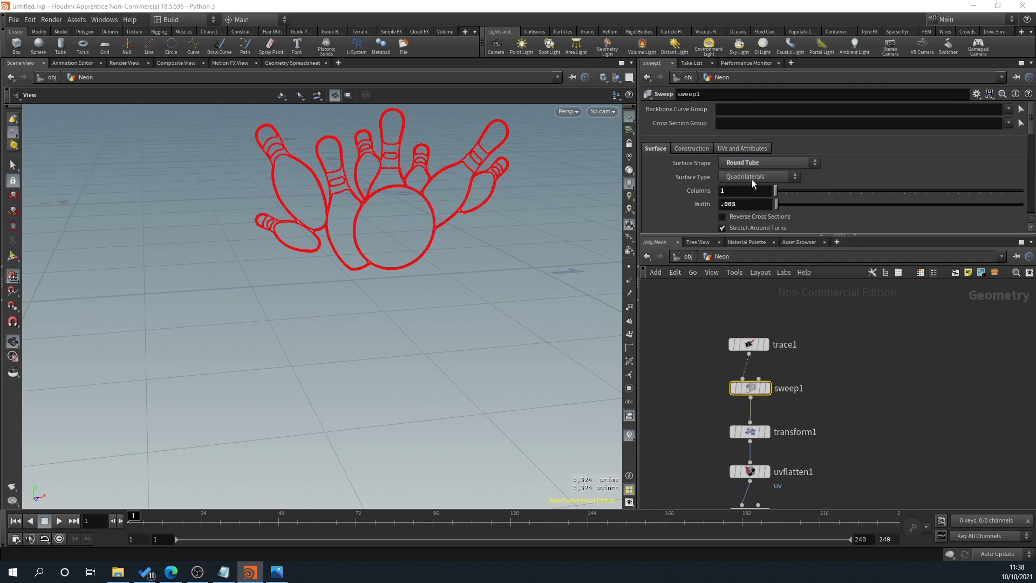
mouse_move(462, 259)
mouse_down()
mouse_move(414, 266)
mouse_move(530, 211)
mouse_move(464, 256)
mouse_move(475, 251)
mouse_up()
click(756, 162)
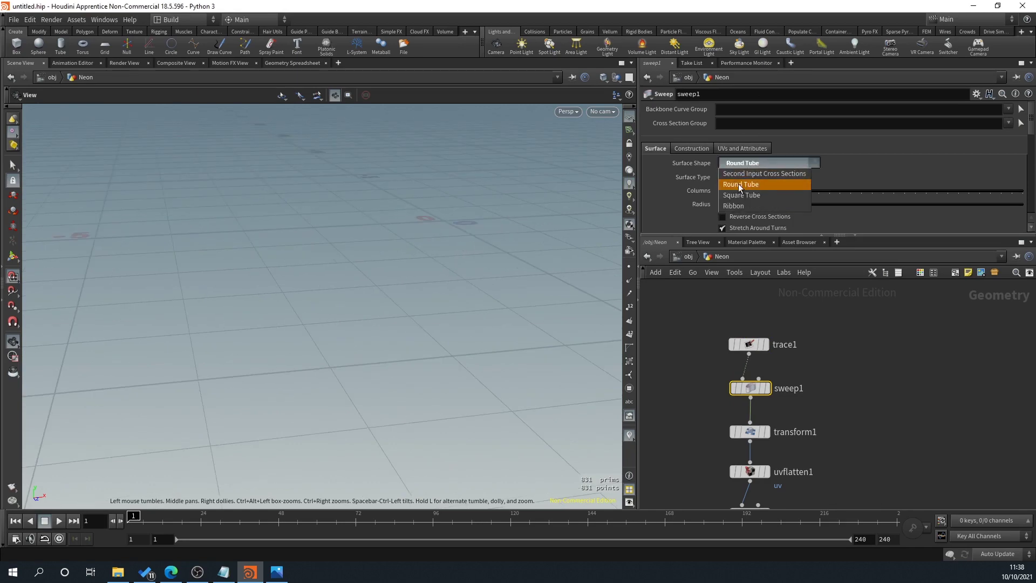
click(768, 390)
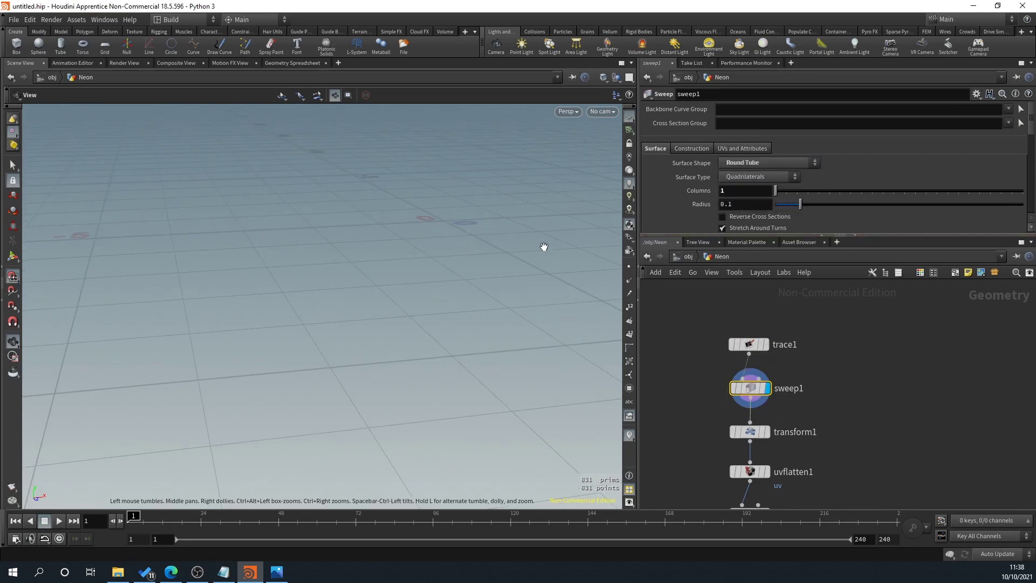
drag(544, 248, 580, 201)
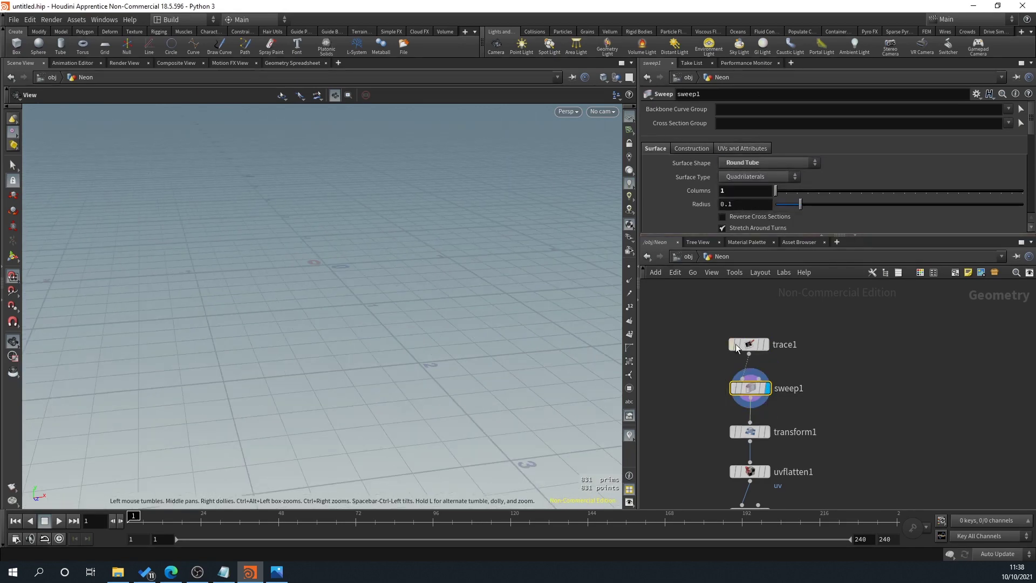
click(781, 163)
click(761, 192)
double_click(745, 204)
text(.005)
key(Return)
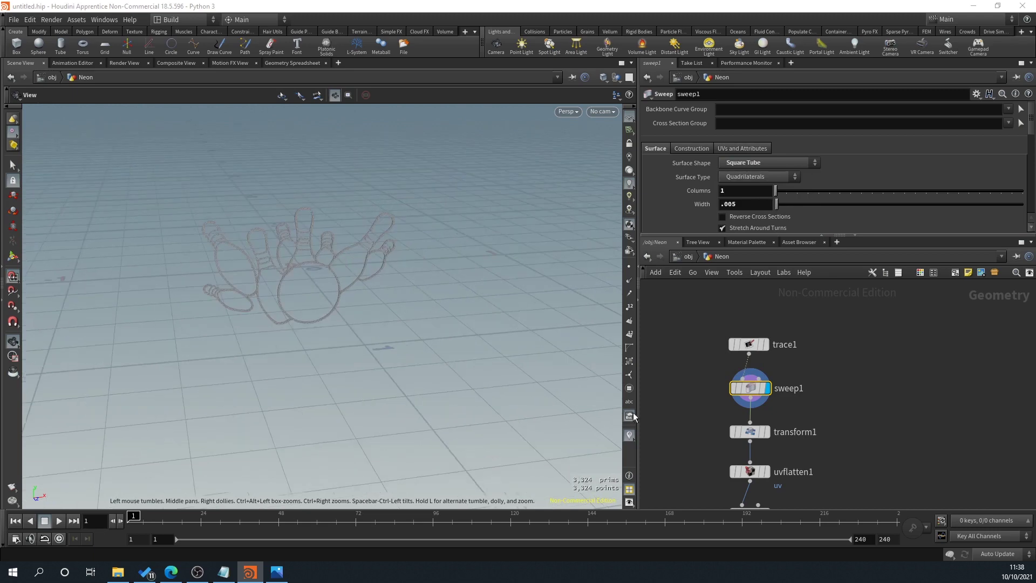
scroll(893, 395, down, 3)
click(783, 442)
middle_drag(915, 400, 930, 497)
Step: Try changing the transform scale, then undo it back to 1
click(771, 389)
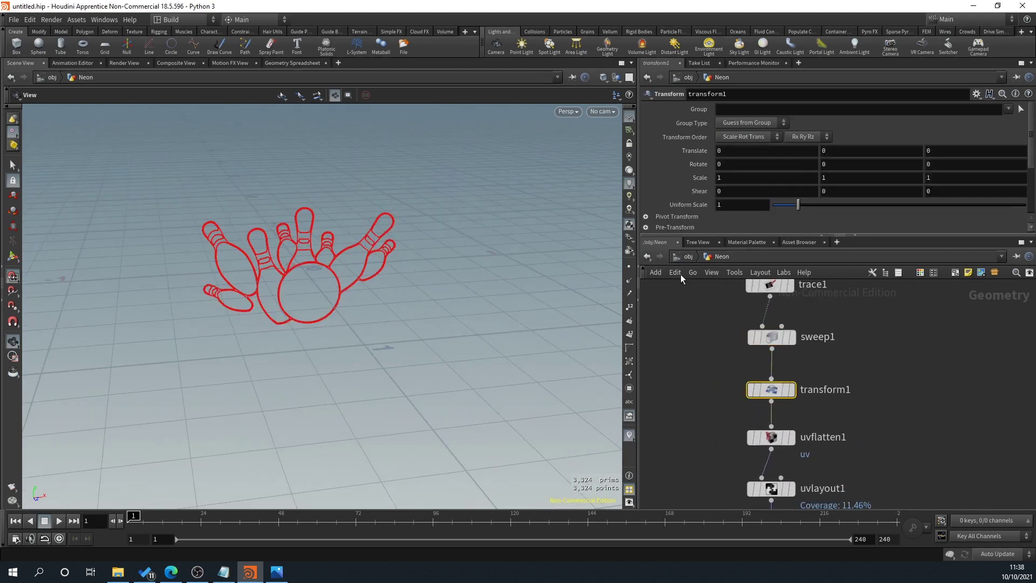
middle_drag(940, 179, 830, 175)
key(ctrl+z)
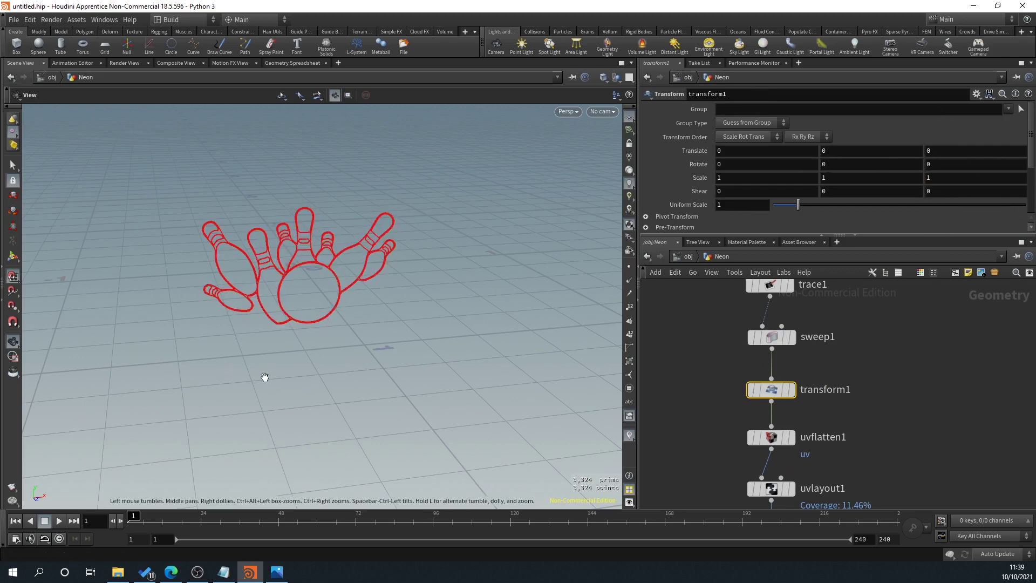
drag(263, 377, 410, 345)
scroll(779, 380, down, 2)
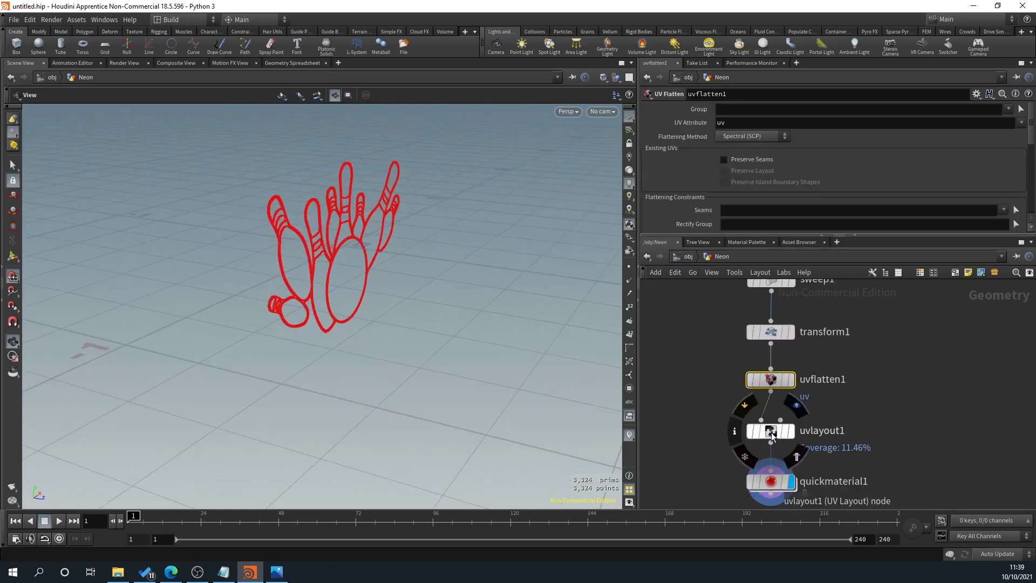
Step: Check uvflatten1 in UV view, then show uvlayout1 (34.71% coverage) and quickmaterial1 in perspective
click(792, 381)
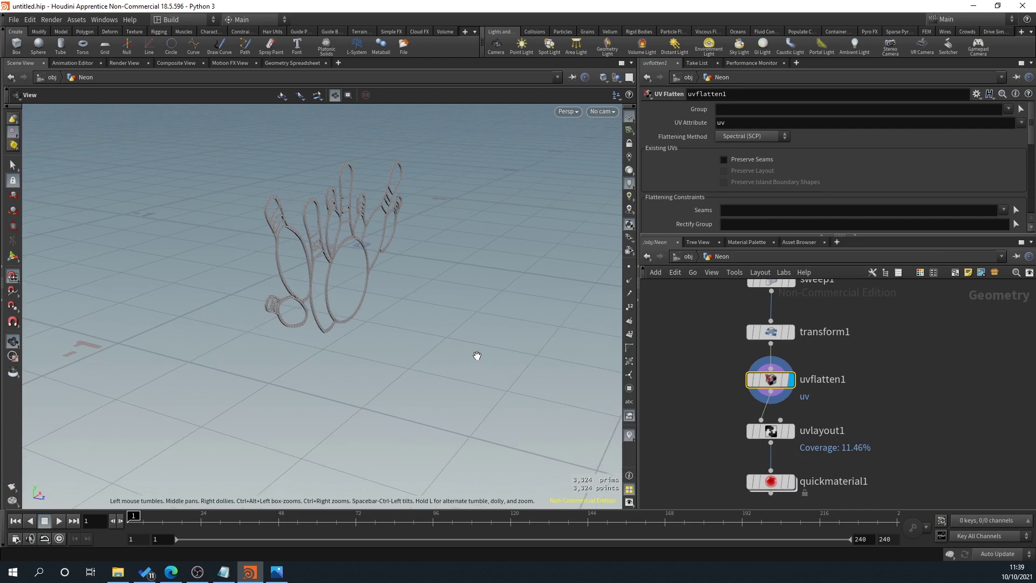
key(space+5)
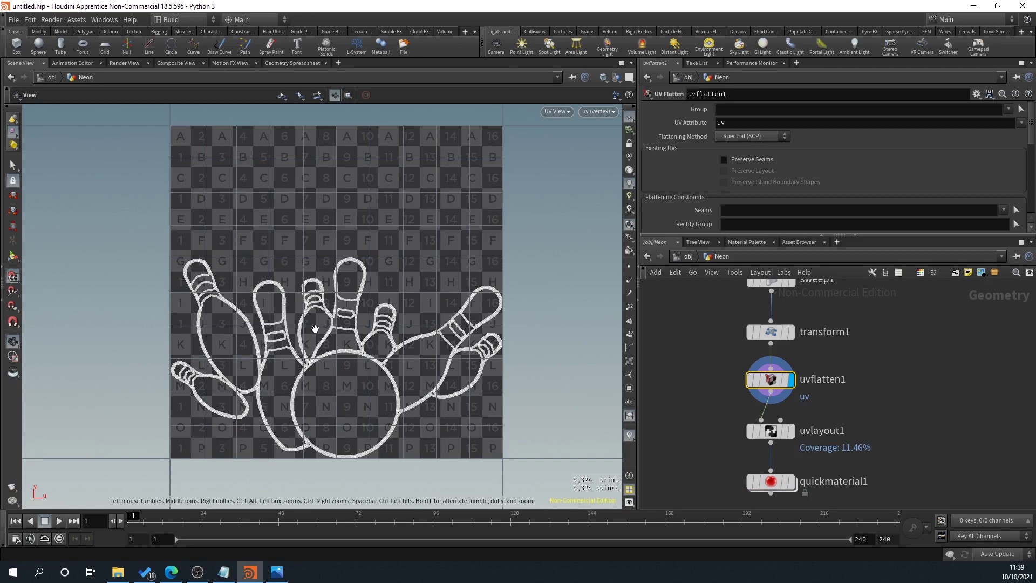
scroll(315, 328, up, 2)
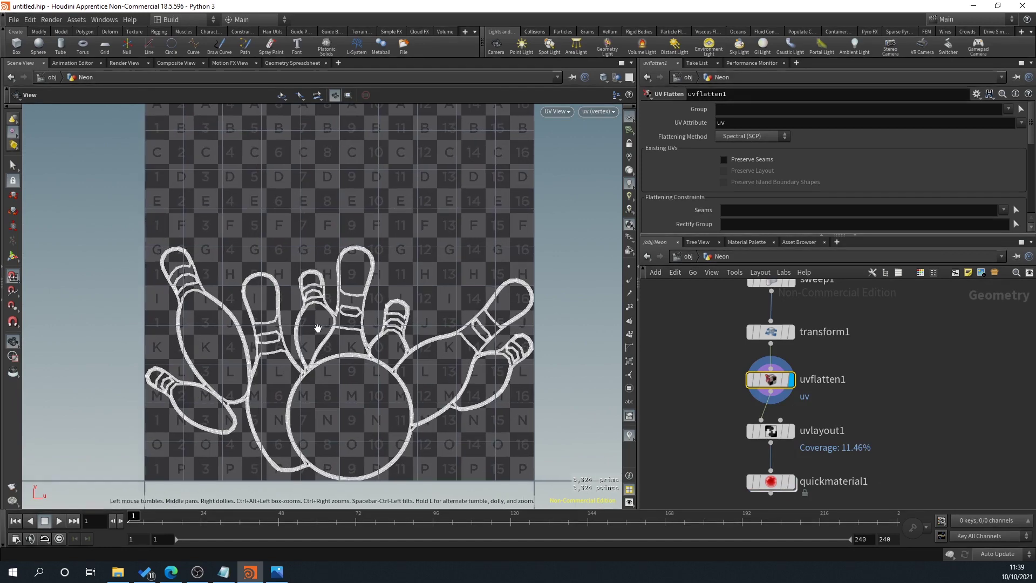
click(791, 430)
click(791, 481)
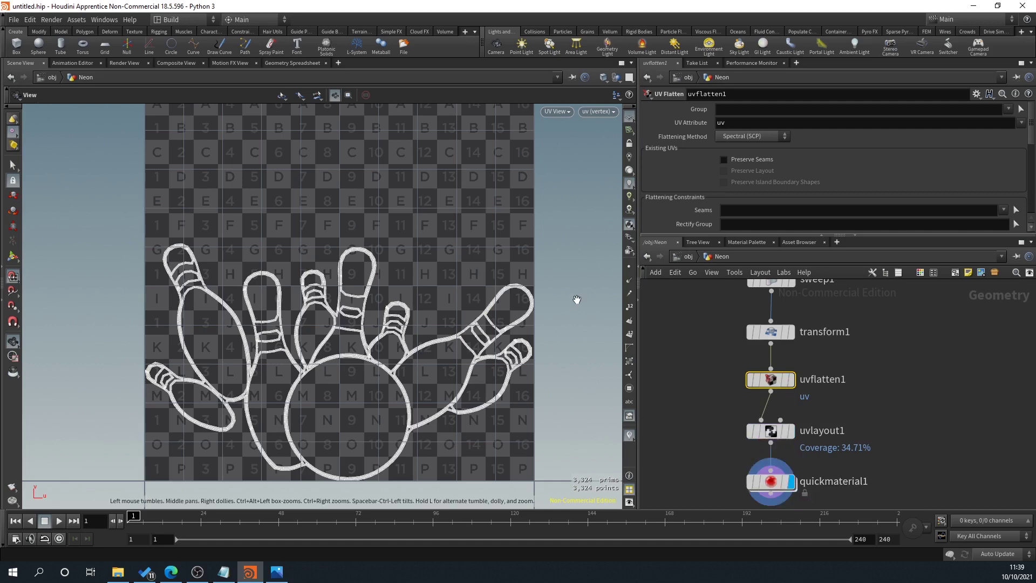
key(space+1)
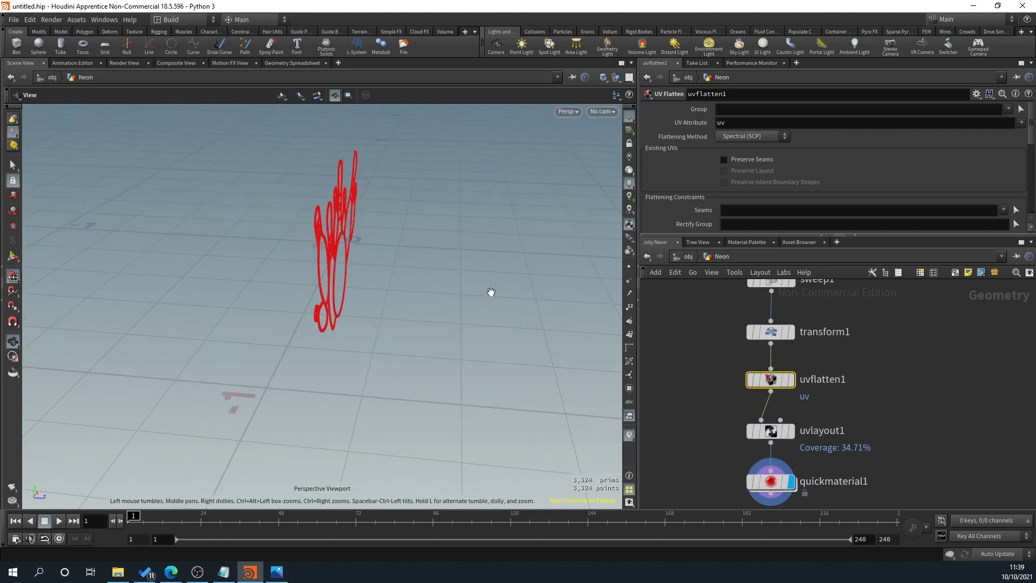
drag(491, 291, 426, 275)
middle_drag(951, 368, 945, 468)
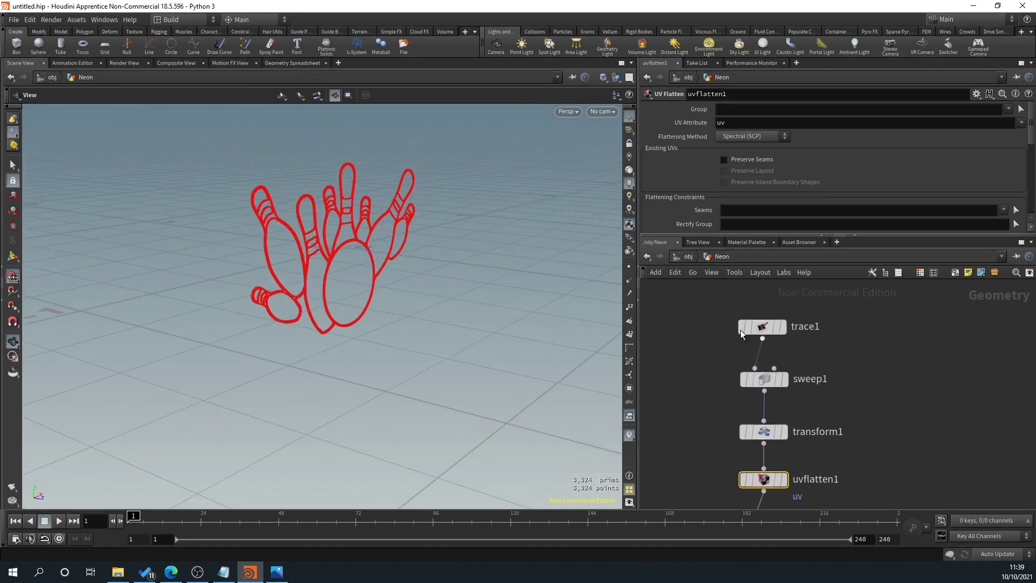
mouse_move(765, 334)
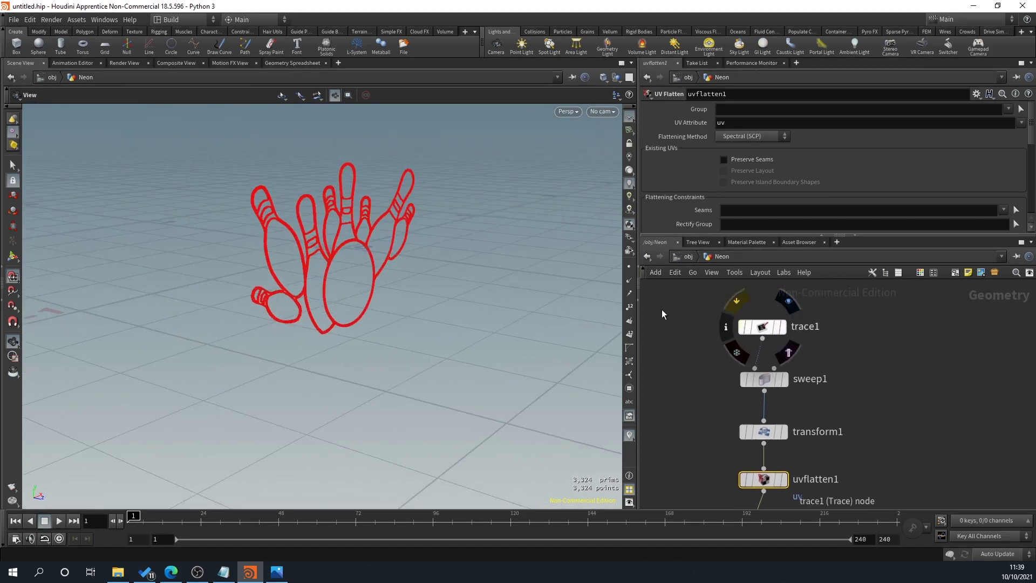
scroll(284, 185, up, 6)
drag(515, 291, 399, 254)
scroll(233, 283, down, 3)
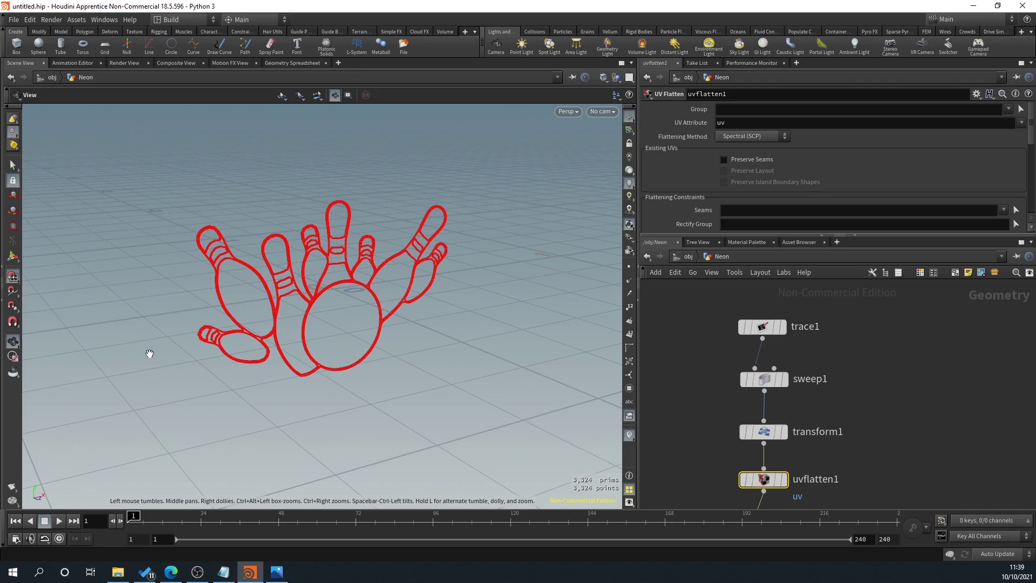
drag(148, 354, 301, 270)
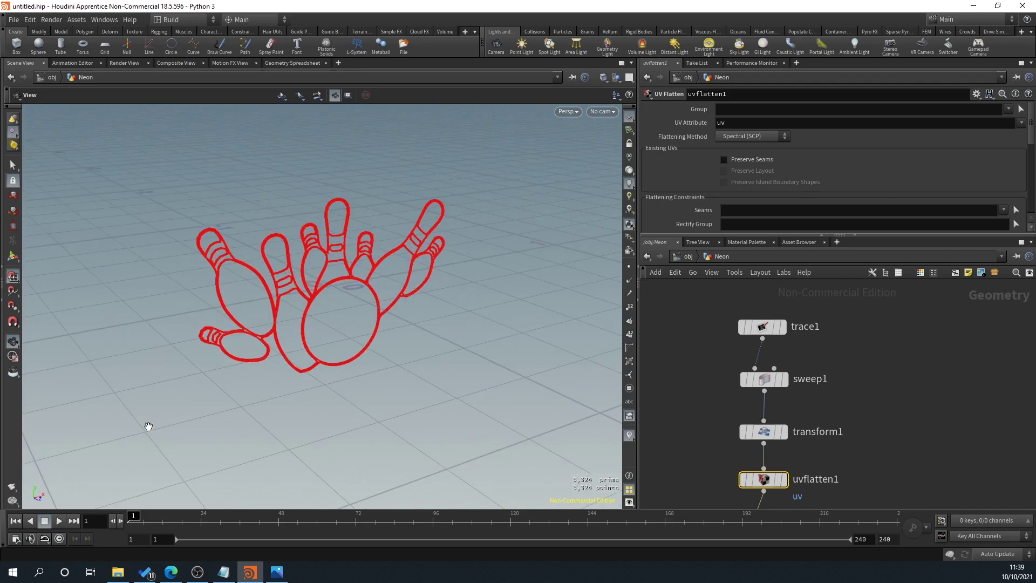
drag(444, 266, 412, 266)
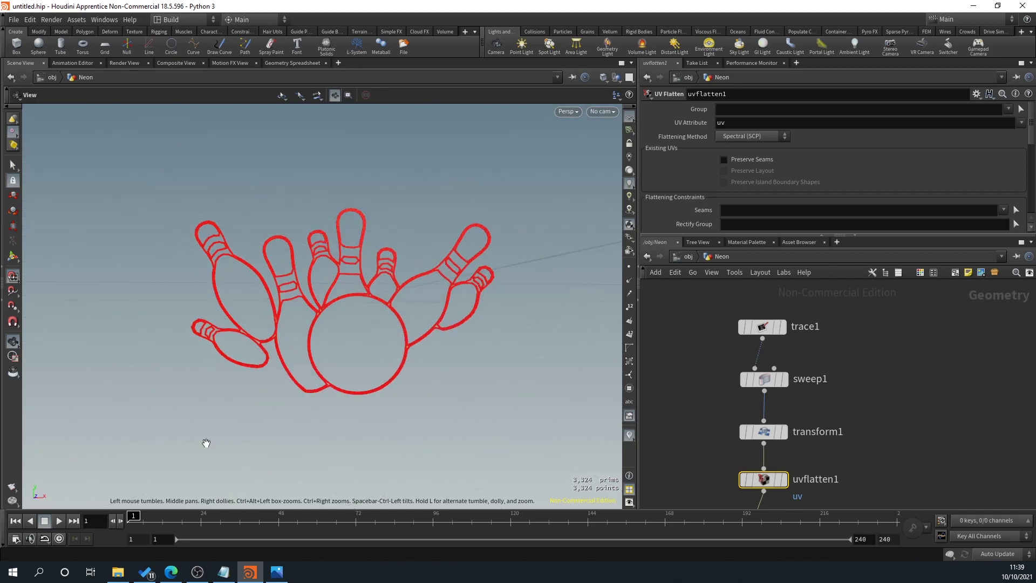
drag(284, 398, 292, 367)
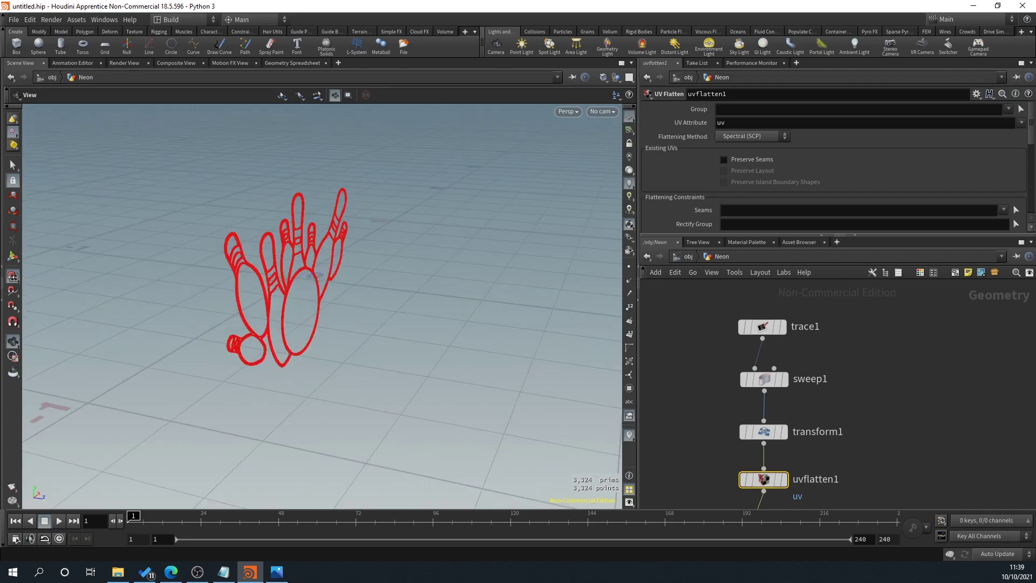